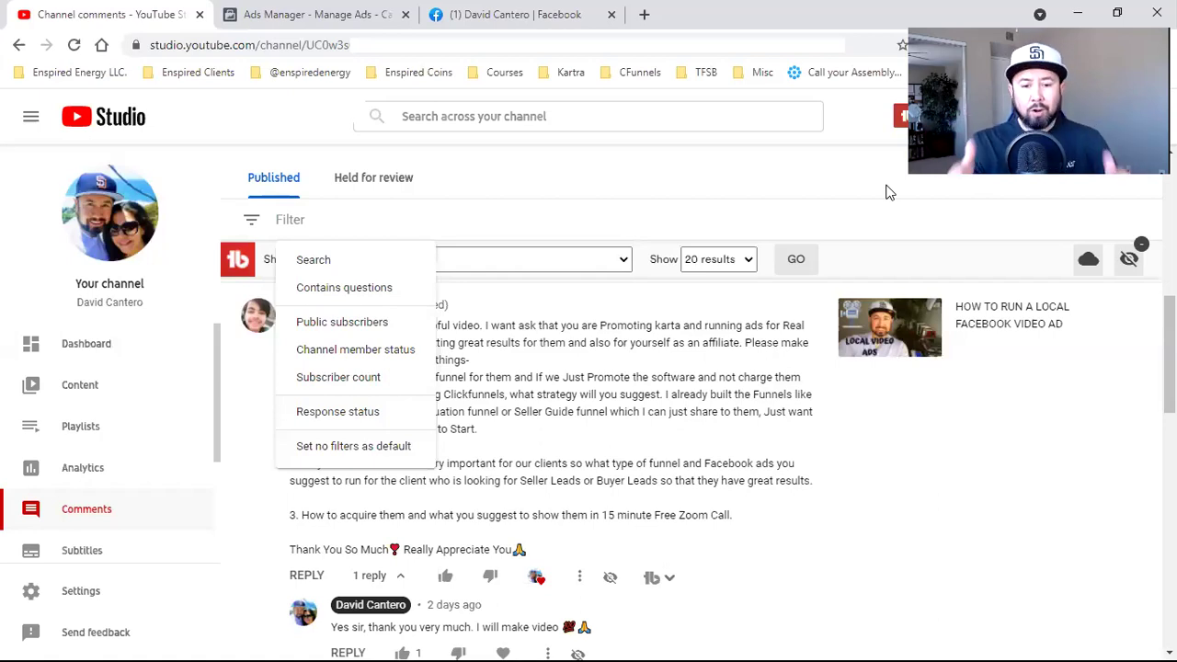
Close the Filter dropdown to reveal the viewer's three-question comment about local Facebook video ads.
{"action": "left_click", "coordinate": [631, 394]}
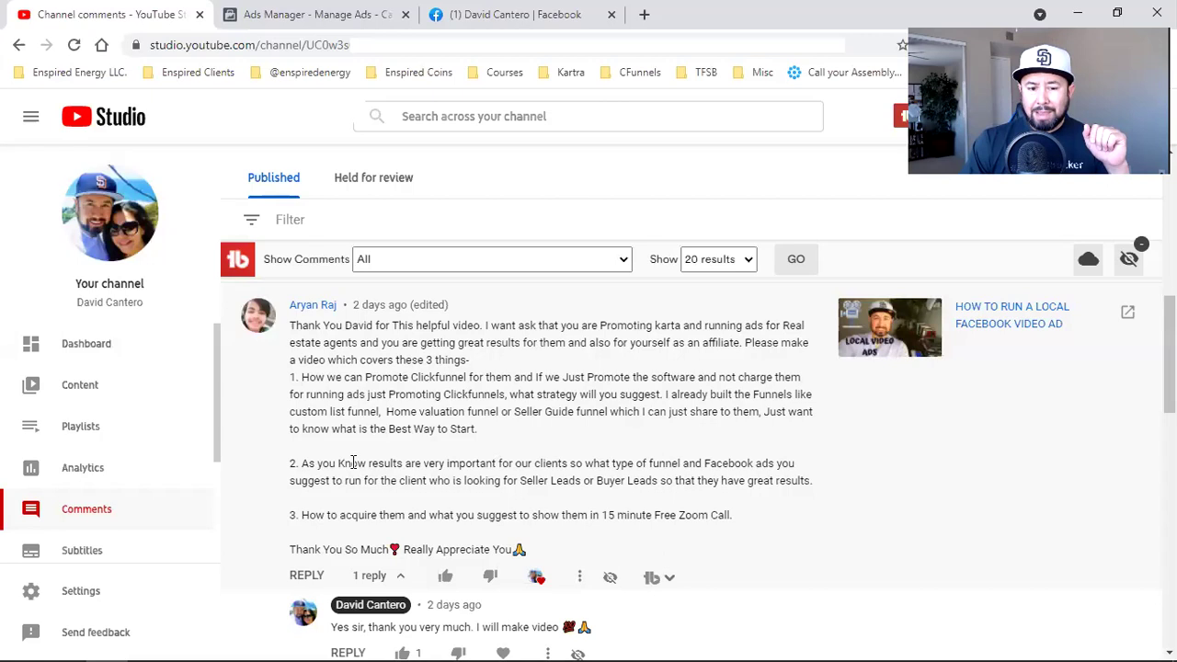
Highlight the phrase 'Seller Leads or Buyer Leads' in the viewer's funnel and Facebook ads question.
{"action": "left_click_drag", "start_coordinate": [352, 463], "coordinate": [444, 478]}
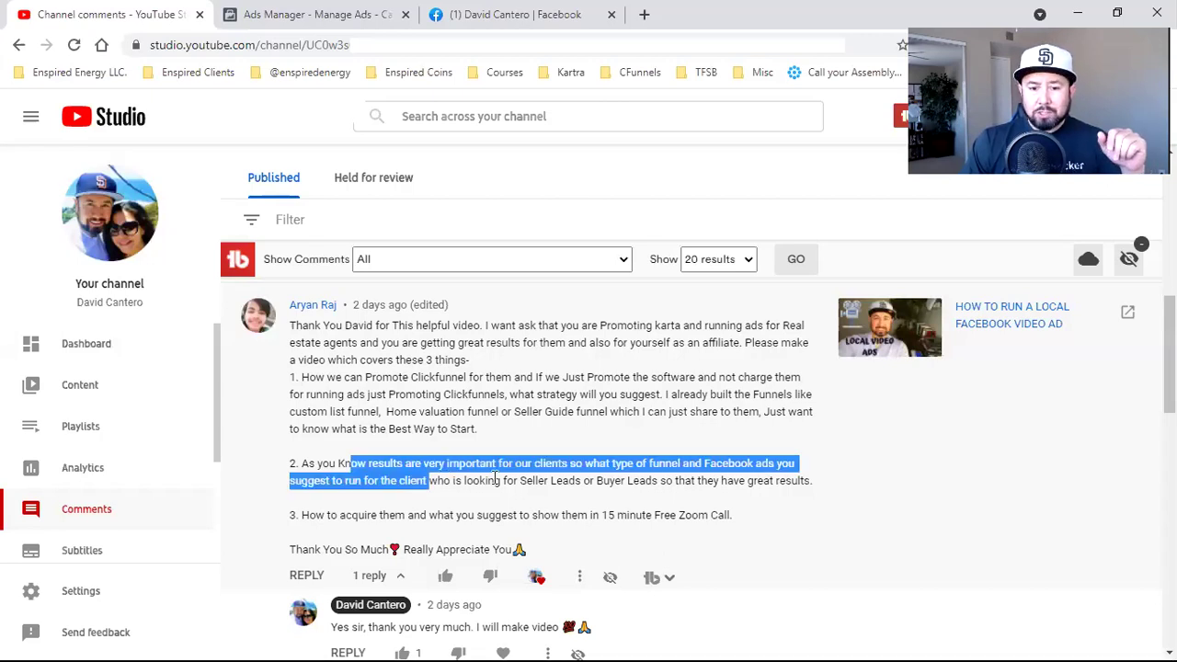
{"action": "left_click", "coordinate": [675, 462]}
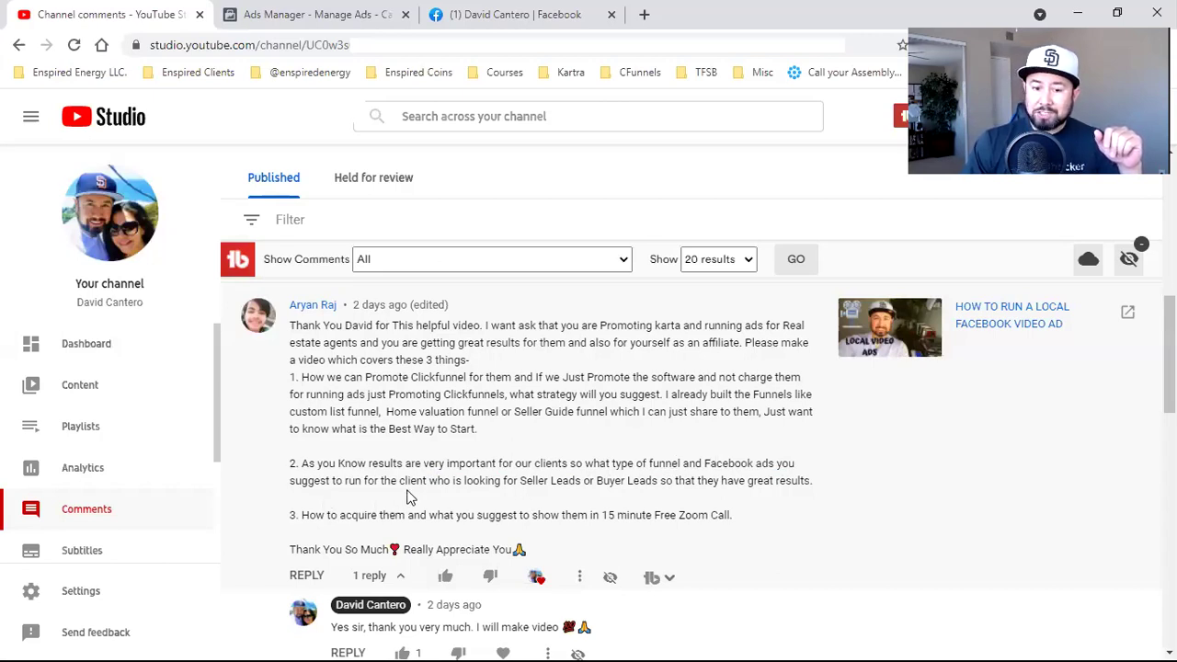
{"action": "left_click_drag", "start_coordinate": [601, 481], "coordinate": [518, 482]}
{"action": "left_click", "coordinate": [555, 485]}
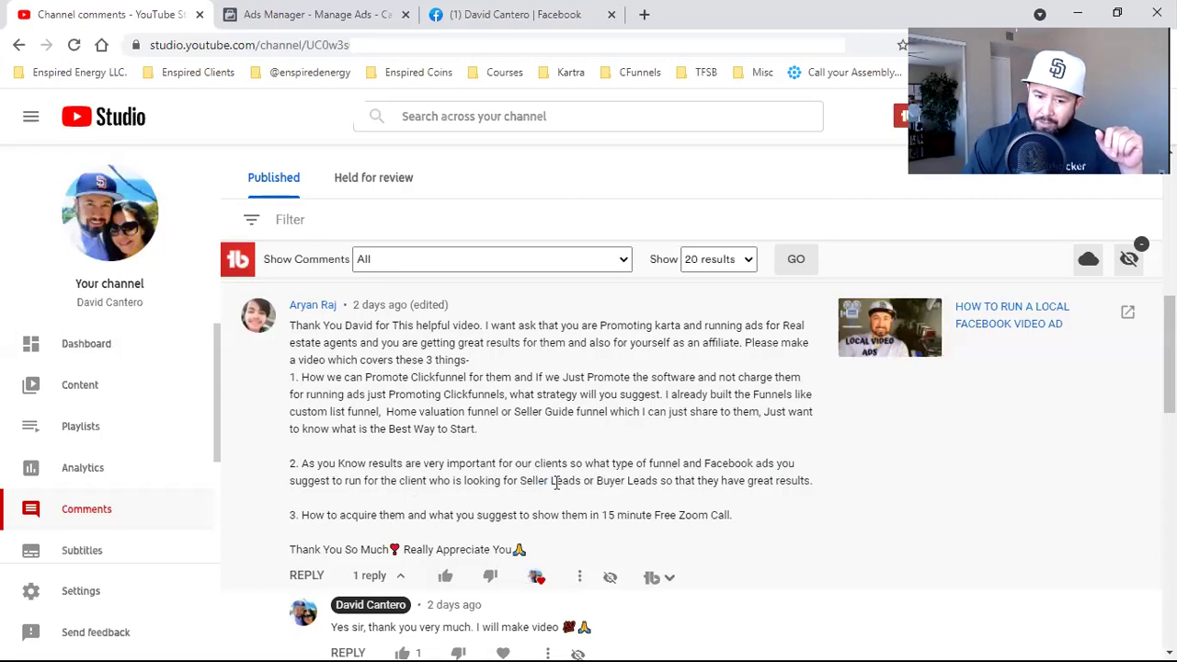
{"action": "left_click", "coordinate": [631, 483], "text": "shift"}
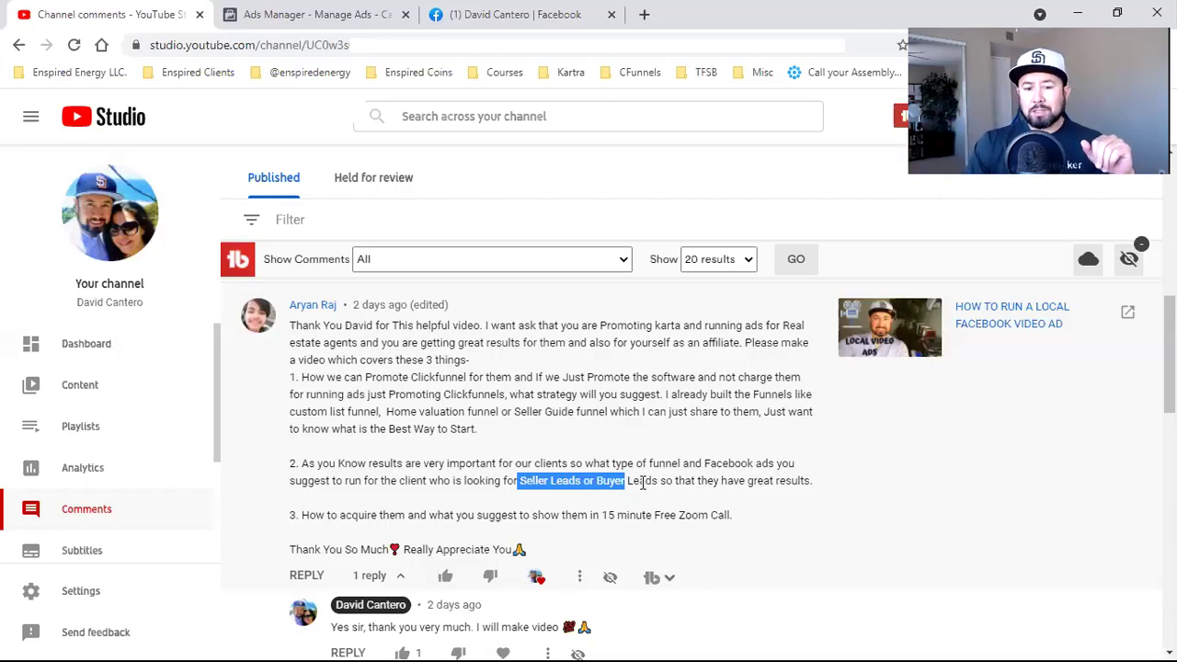
{"action": "left_click", "coordinate": [581, 484]}
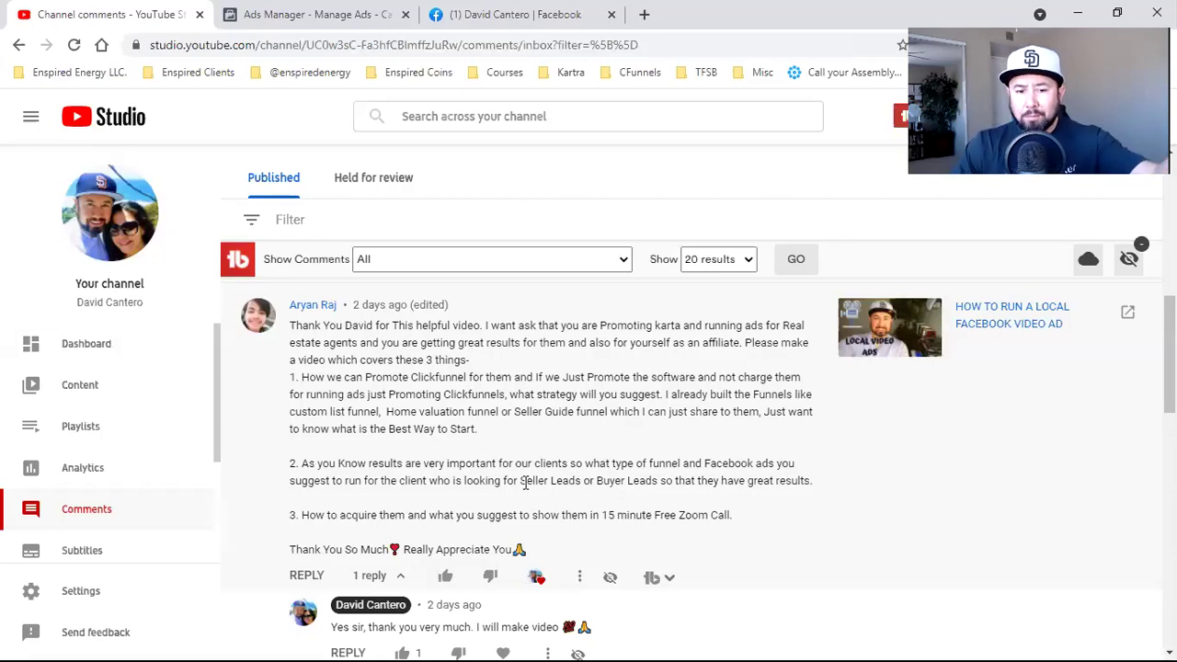
{"action": "left_click_drag", "start_coordinate": [525, 484], "coordinate": [563, 487]}
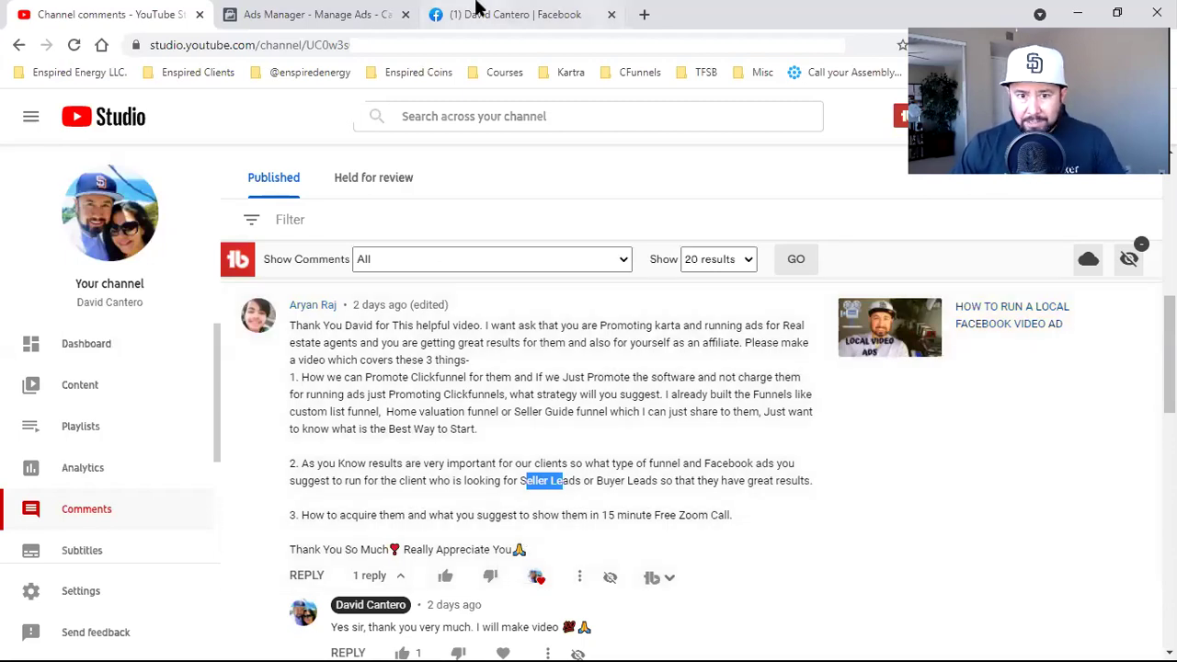
{"action": "left_click", "coordinate": [517, 484]}
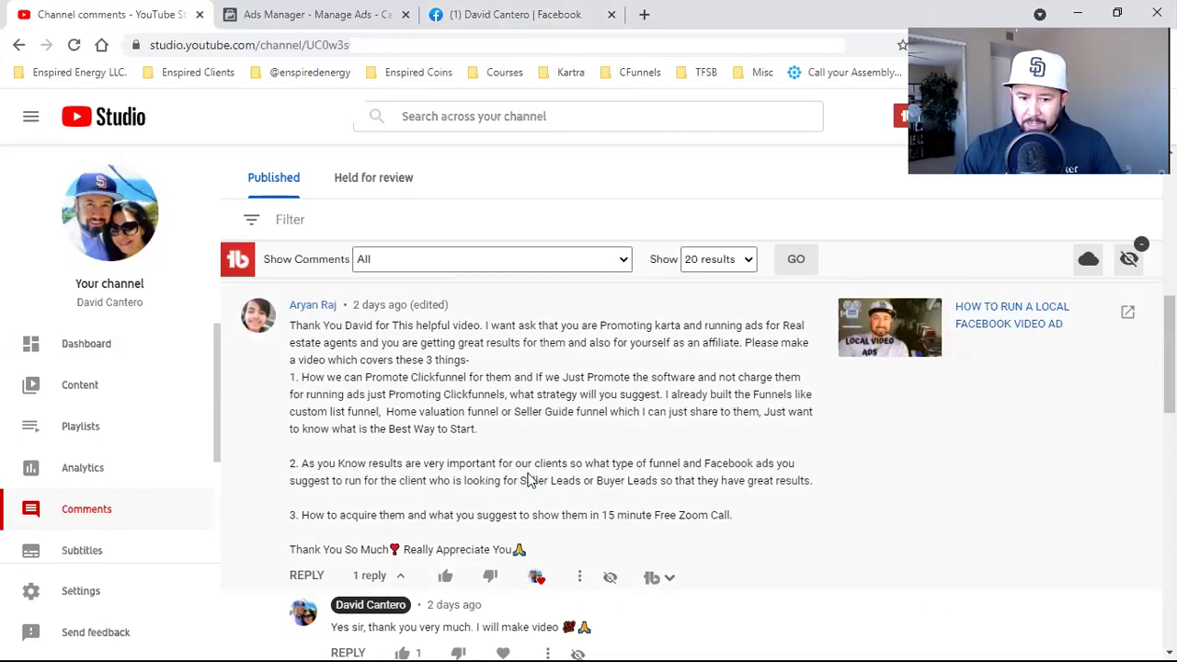
{"action": "left_click_drag", "start_coordinate": [550, 478], "coordinate": [660, 482]}
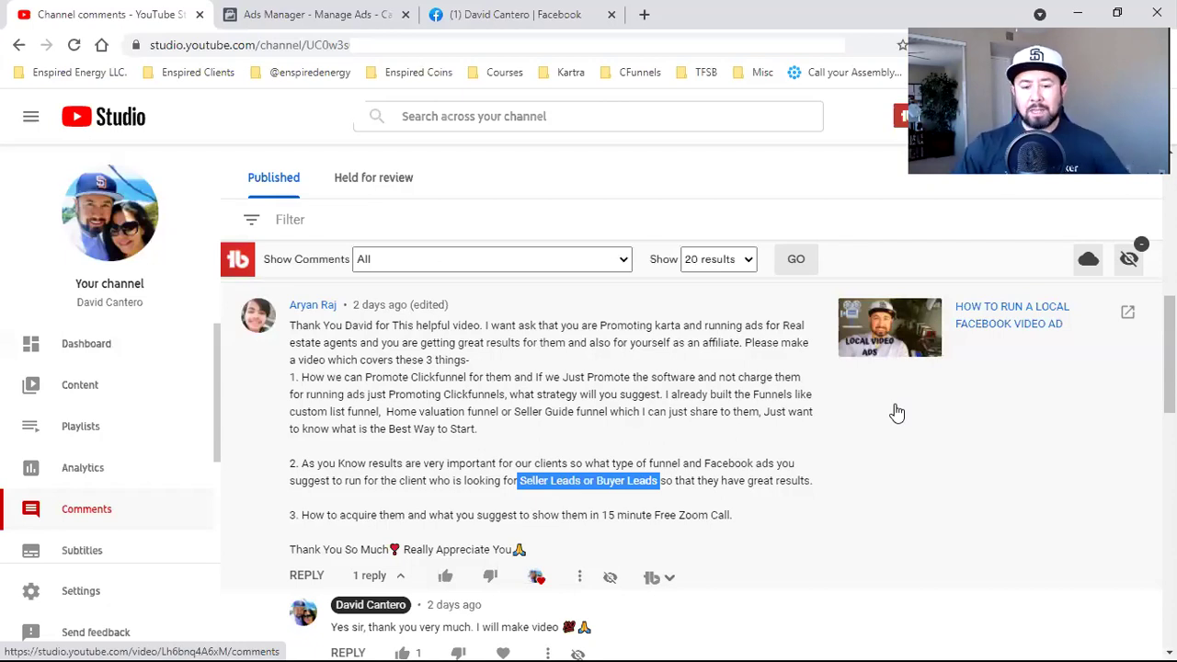
Open Your Free Seller Guide from the Enspired Clients bookmarks in a new tab.
{"action": "left_click", "coordinate": [644, 14]}
{"action": "left_click", "coordinate": [217, 79]}
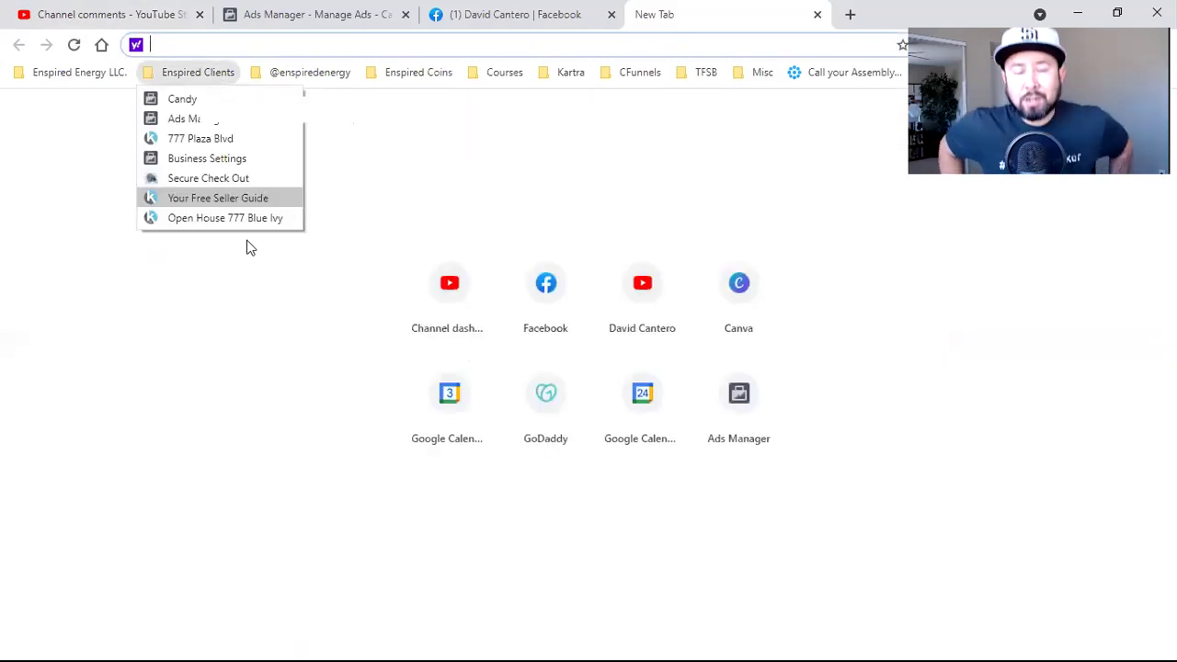
{"action": "key", "text": "Return"}
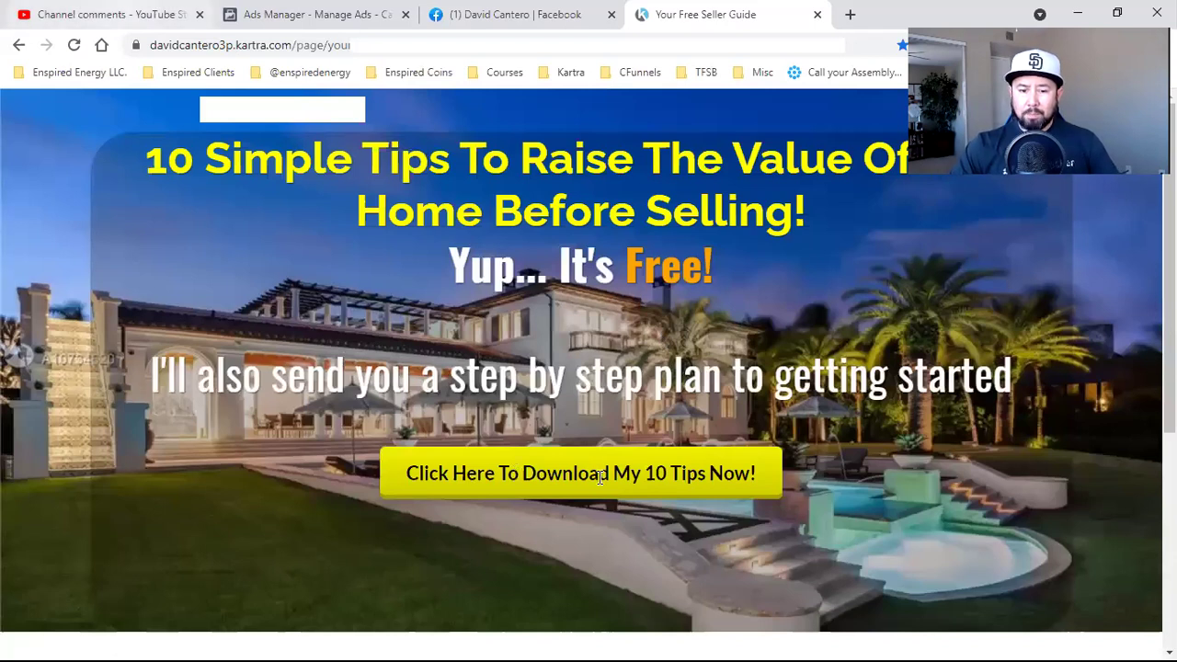
On the Free Seller Guide landing page, start the 'Click Here To Download My 10 Tips Now!' opt-in.
{"action": "key", "text": "ctrl+1"}
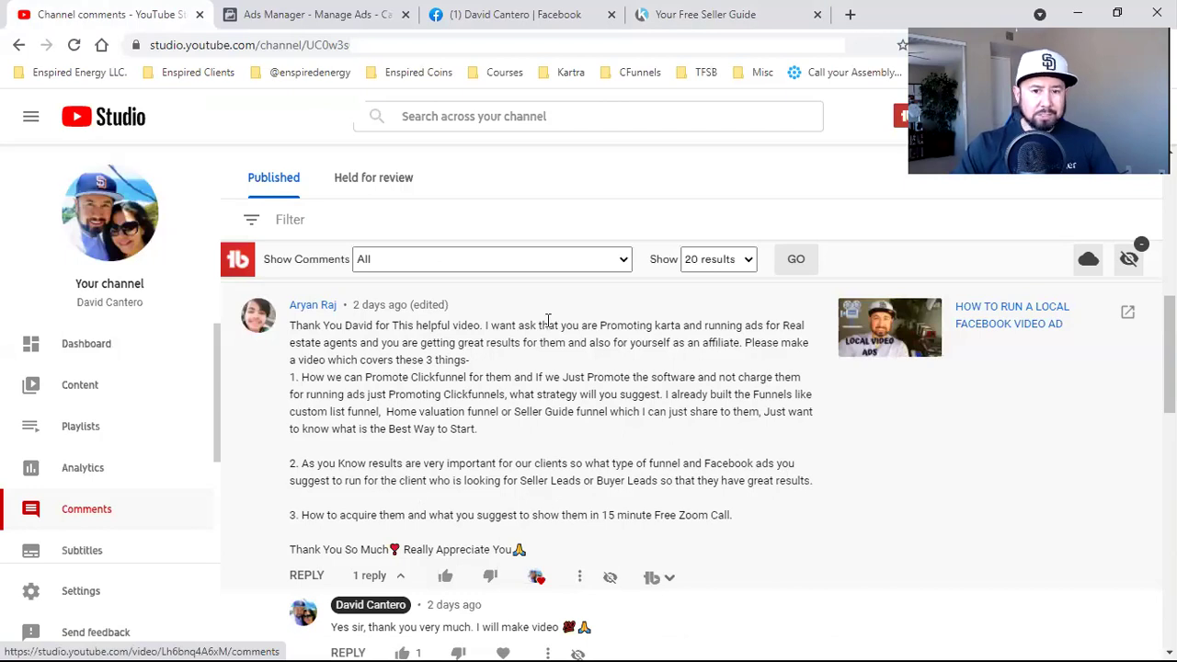
{"action": "left_click", "coordinate": [699, 14]}
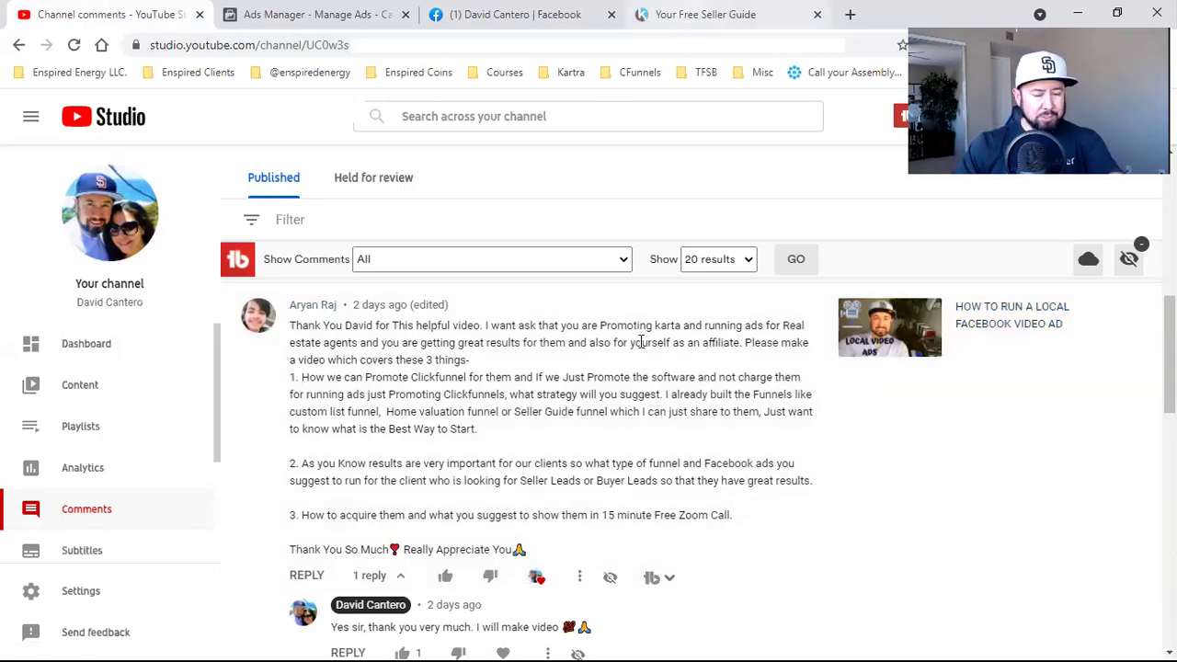
{"action": "scroll", "coordinate": [777, 432], "scroll_direction": "down", "scroll_amount": 1}
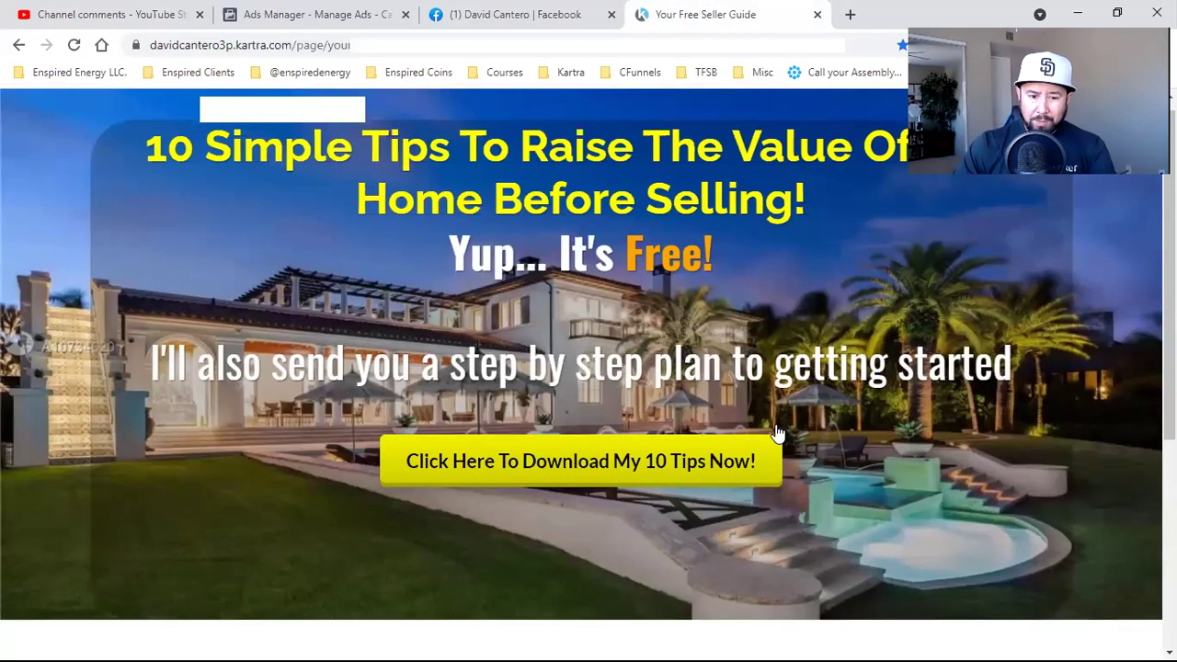
{"action": "scroll", "coordinate": [809, 476], "scroll_direction": "down", "scroll_amount": 1}
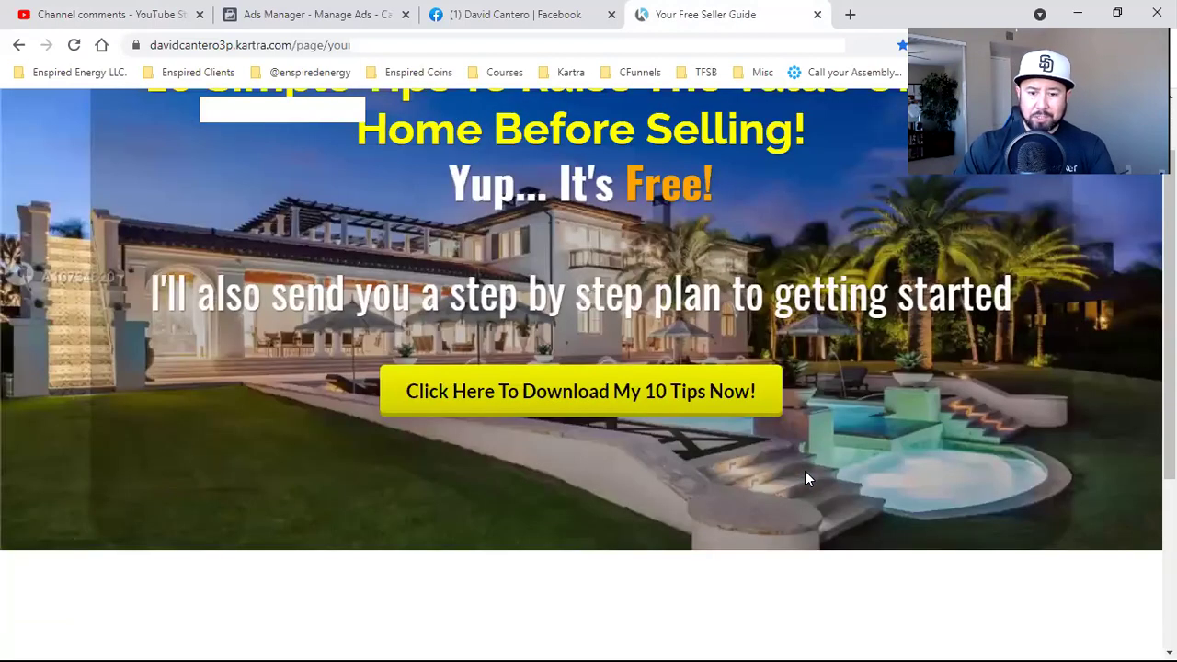
{"action": "left_click", "coordinate": [536, 391]}
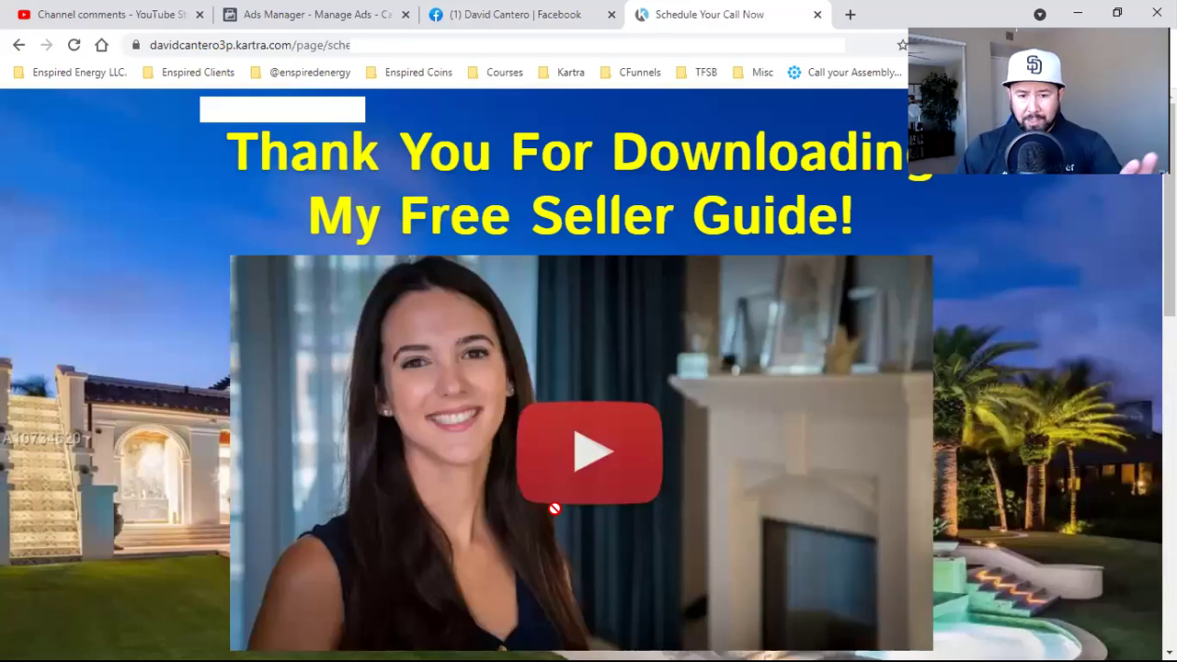
Scroll the thank-you page past its video to the 'Click here to schedule call' button.
{"action": "scroll", "coordinate": [555, 509], "scroll_direction": "down", "scroll_amount": 2}
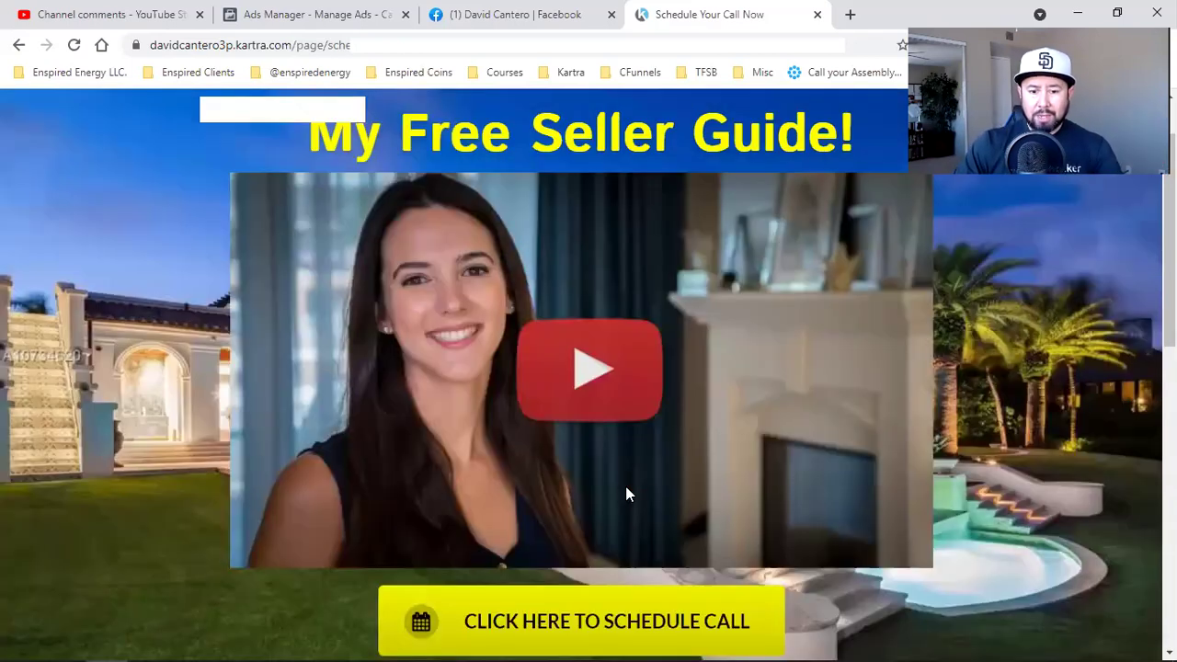
{"action": "scroll", "coordinate": [641, 466], "scroll_direction": "down", "scroll_amount": 2}
{"action": "left_click", "coordinate": [641, 467]}
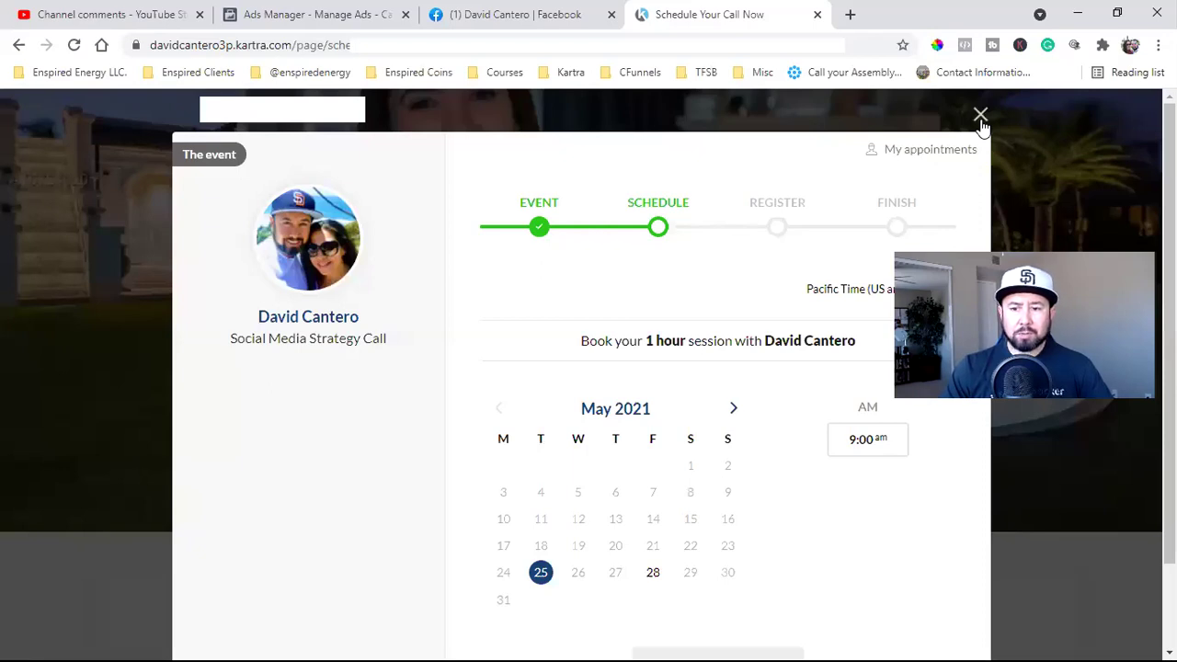
{"action": "left_click", "coordinate": [980, 116]}
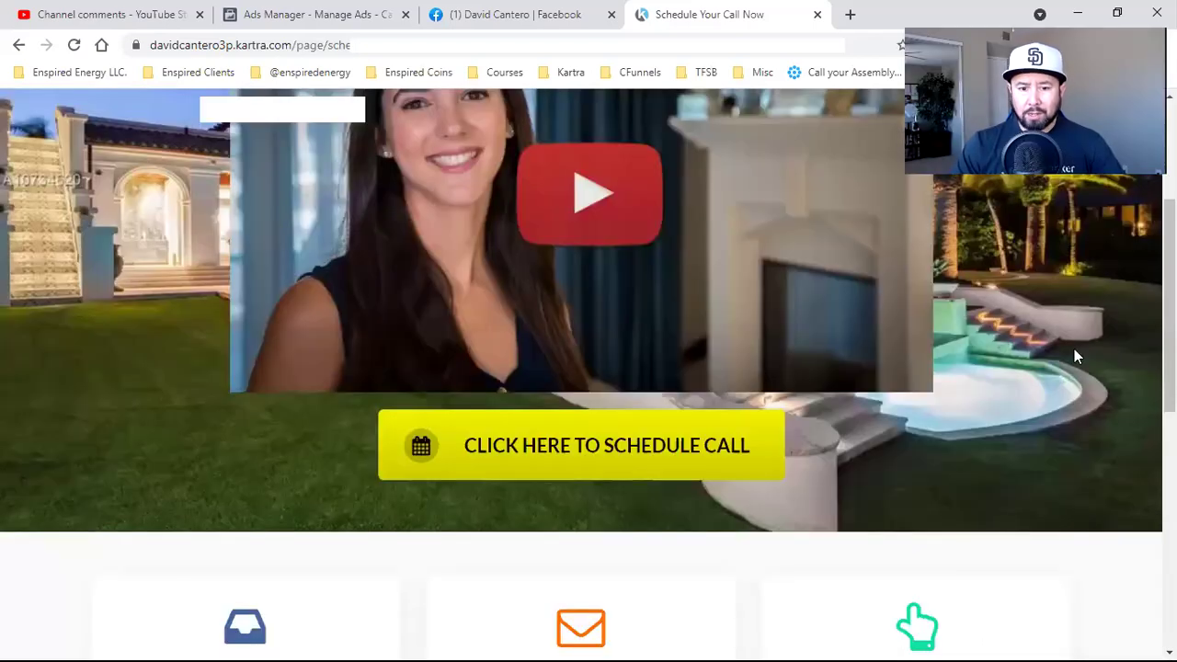
Return to the top of the thank-you page, then switch to the Ads Manager tab.
{"action": "scroll", "coordinate": [1075, 355], "scroll_direction": "up", "scroll_amount": 3}
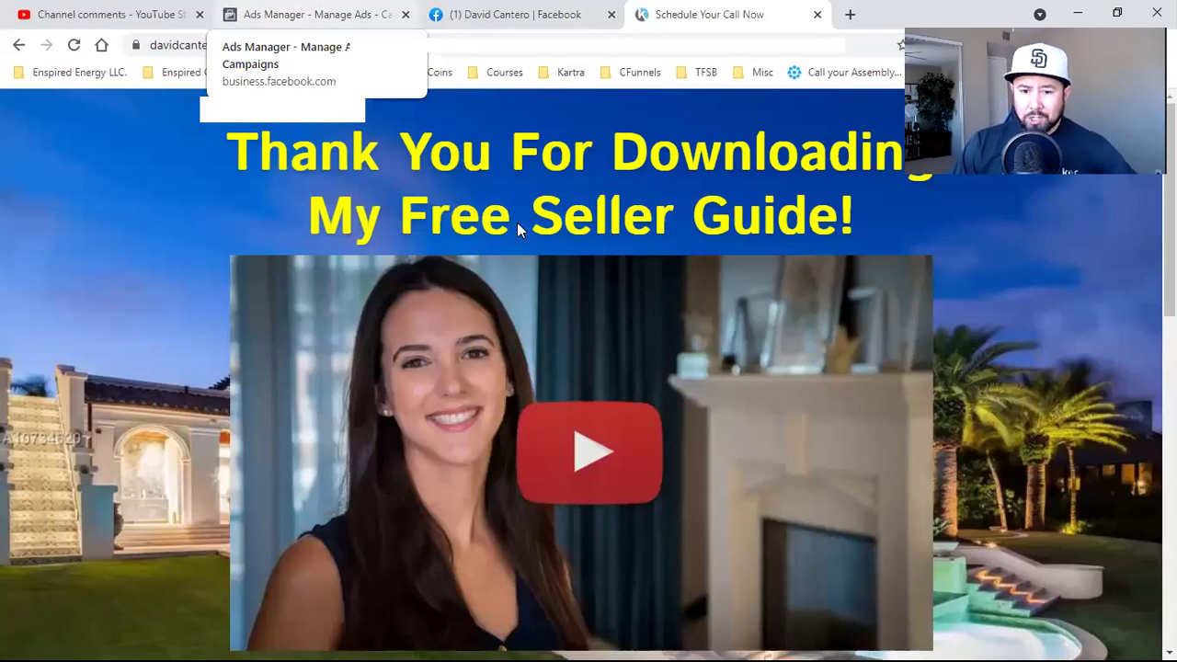
{"action": "key", "text": "ctrl+2"}
Start a new campaign with + Create to list the Auction buying type objectives.
{"action": "left_click", "coordinate": [73, 237]}
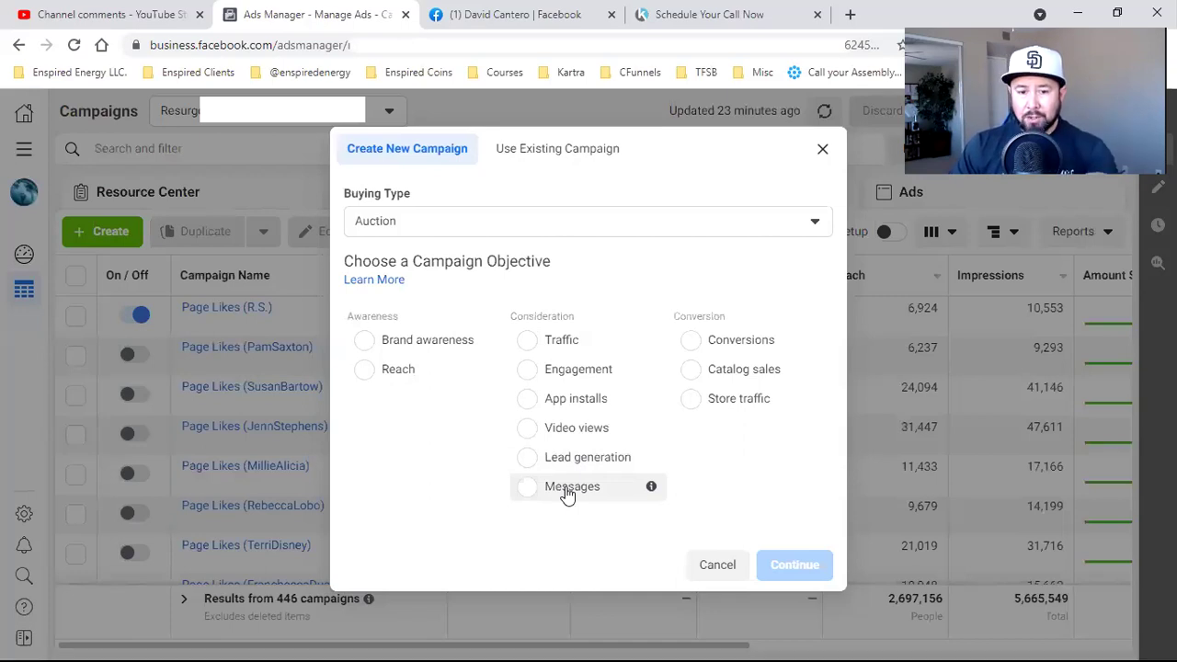
Load manychat.com in a new tab, then return to the Create New Campaign dialog.
{"action": "left_click", "coordinate": [846, 16]}
{"action": "type", "text": "man"}
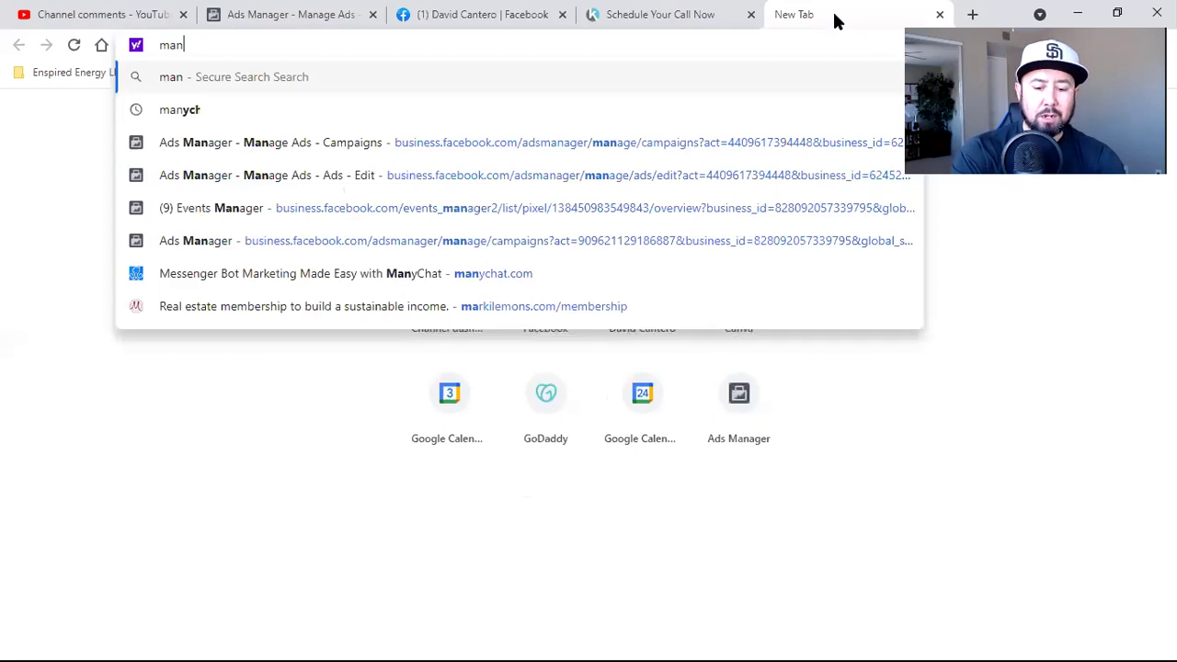
{"action": "type", "text": "ychat.c"}
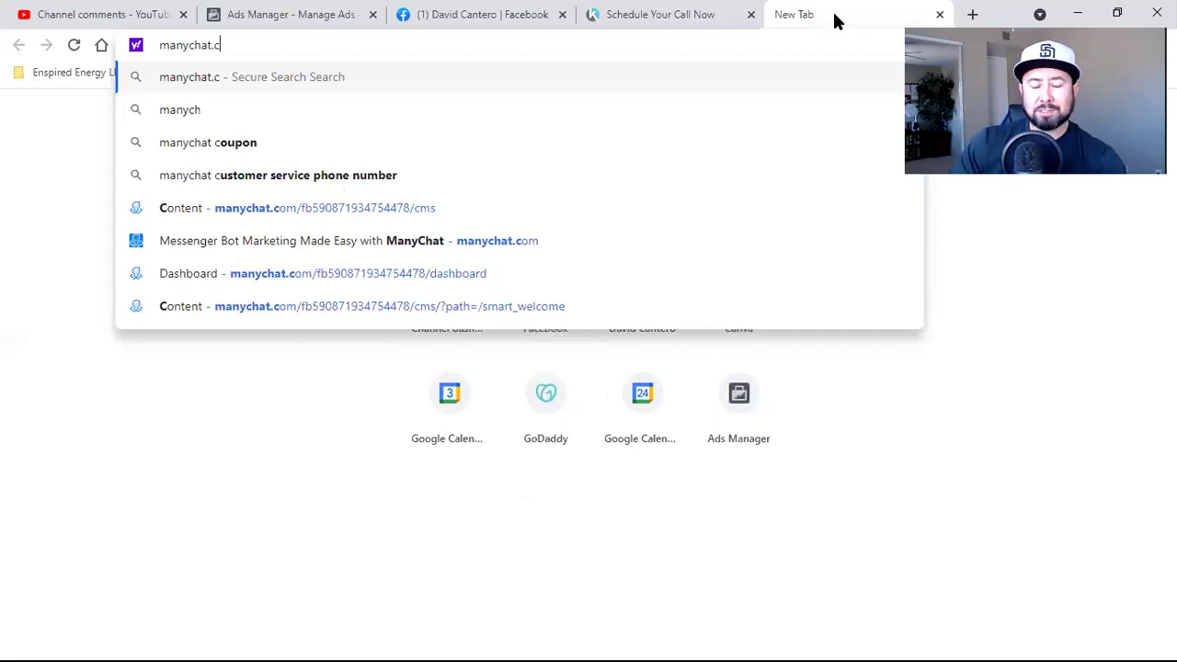
{"action": "type", "text": "om"}
{"action": "key", "text": "Return"}
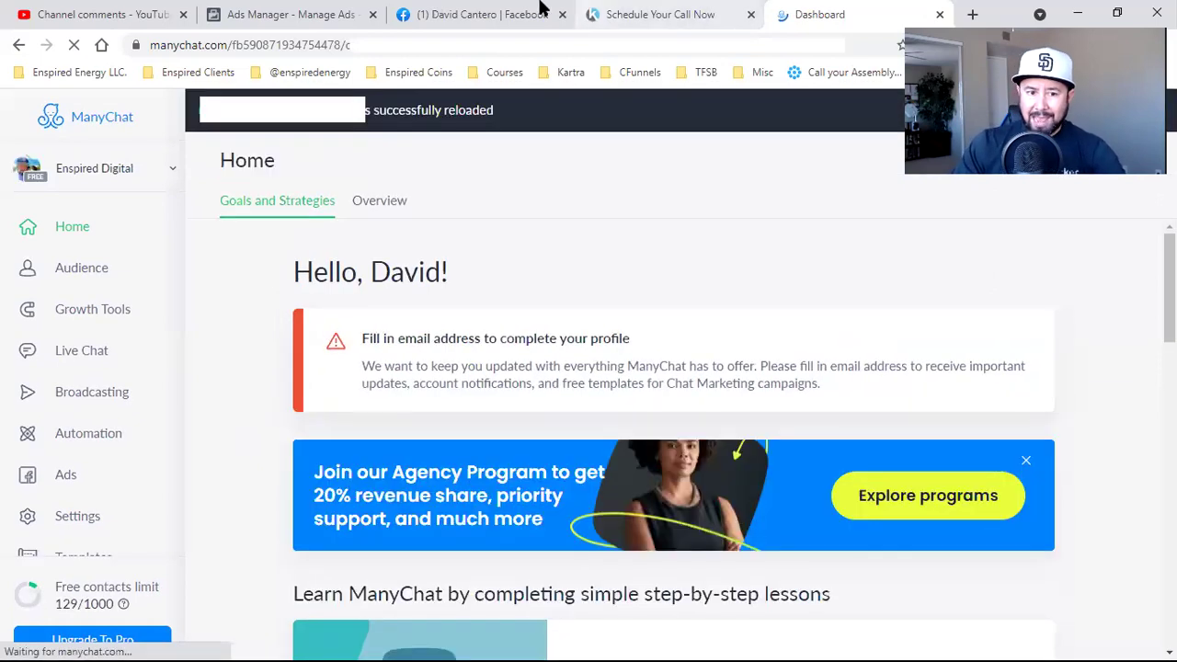
{"action": "left_click", "coordinate": [249, 9]}
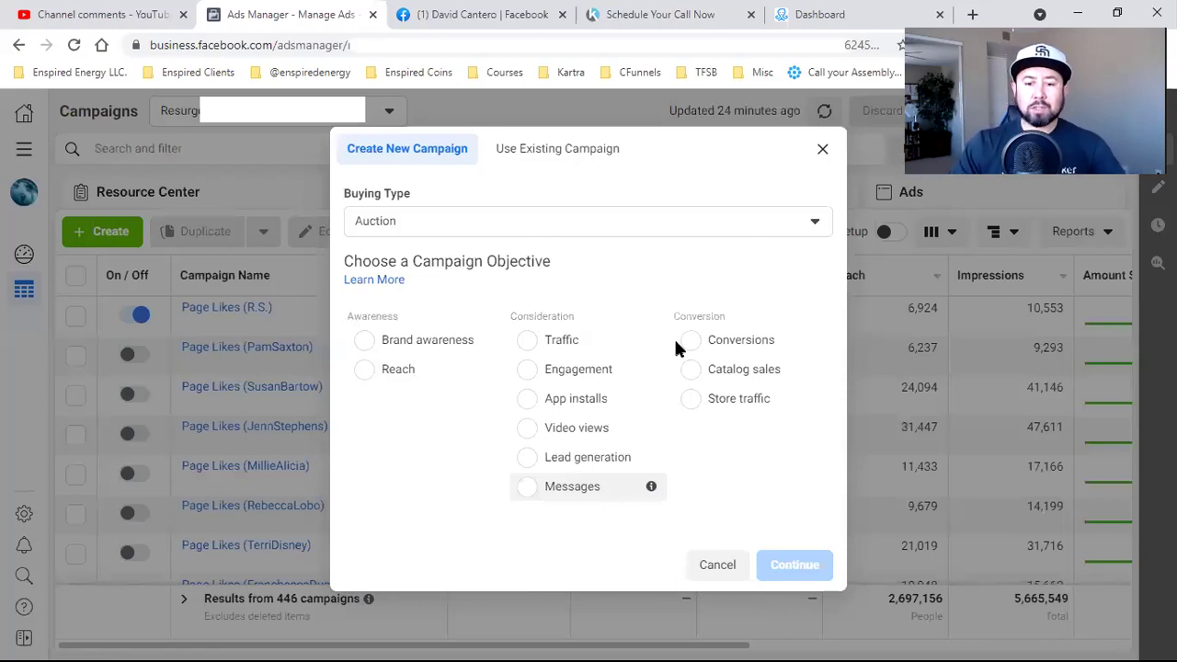
Choose Conversions as the campaign objective and return to the YouTube Studio comments tab.
{"action": "left_click", "coordinate": [754, 342]}
{"action": "left_click", "coordinate": [73, 11]}
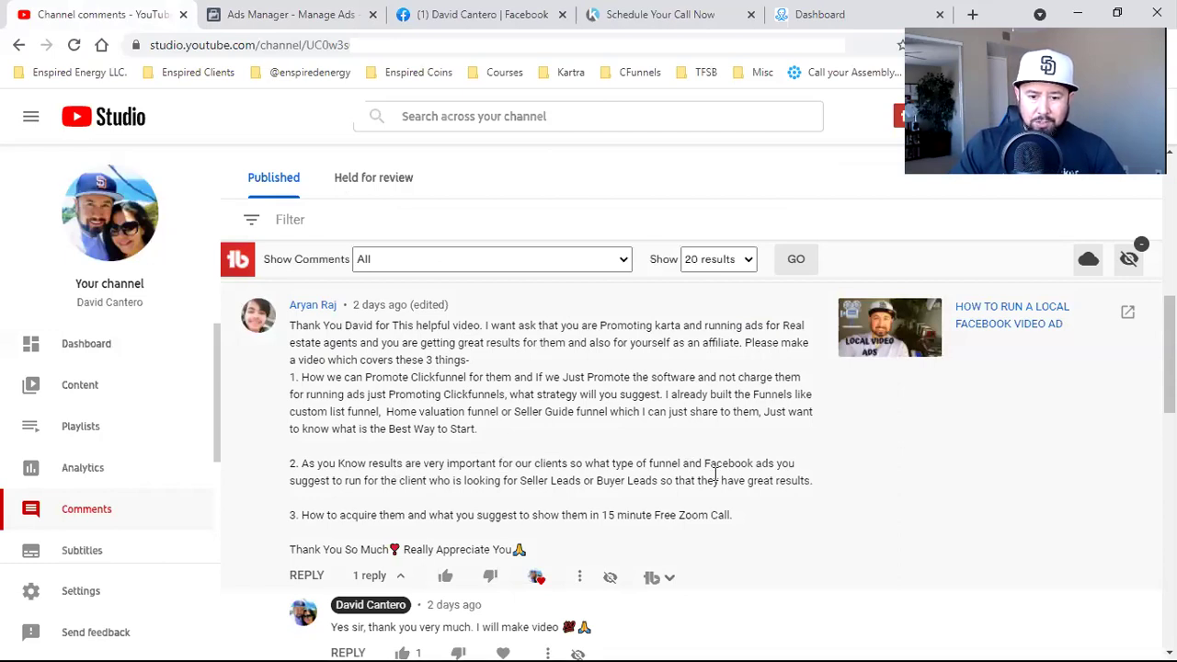
Highlight 'Leads' in the seller-or-buyer-leads question, glance at Ads Manager, and return.
{"action": "left_click_drag", "start_coordinate": [715, 474], "coordinate": [718, 490]}
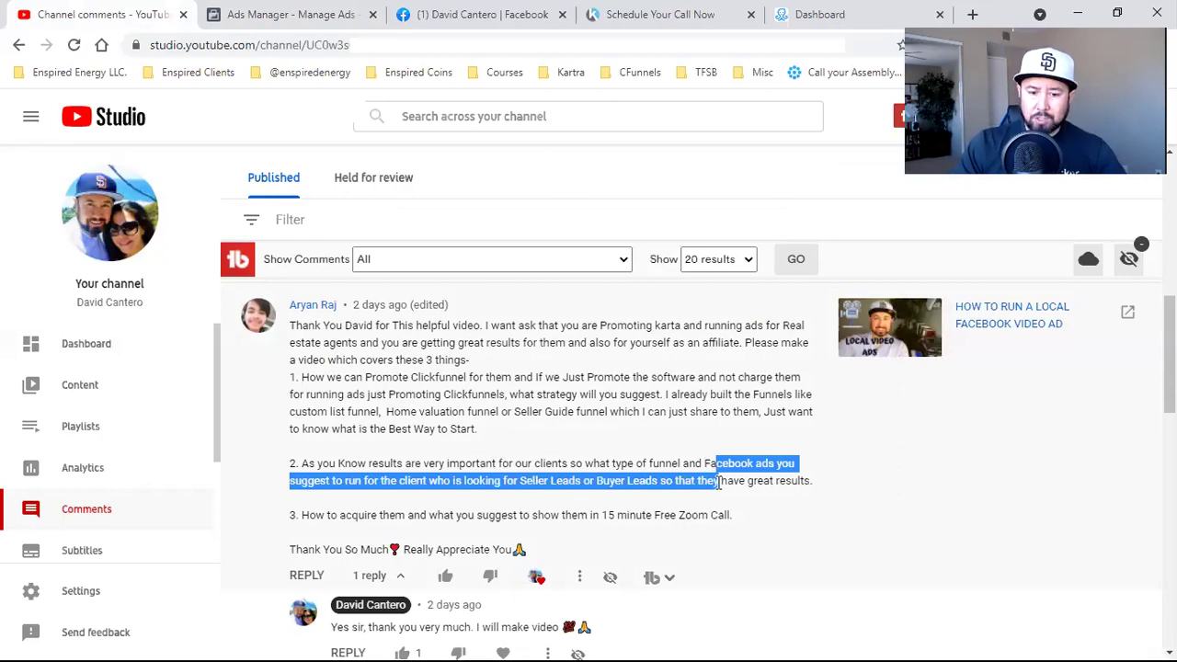
{"action": "double_click", "coordinate": [566, 481]}
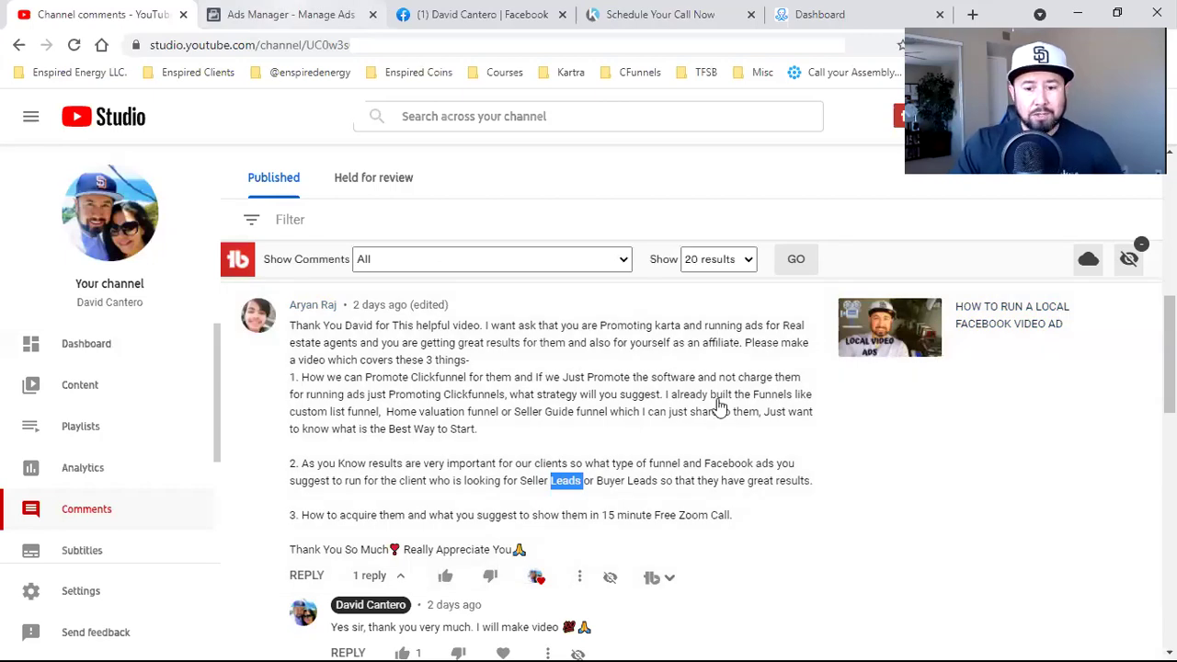
{"action": "key", "text": "ctrl+Tab"}
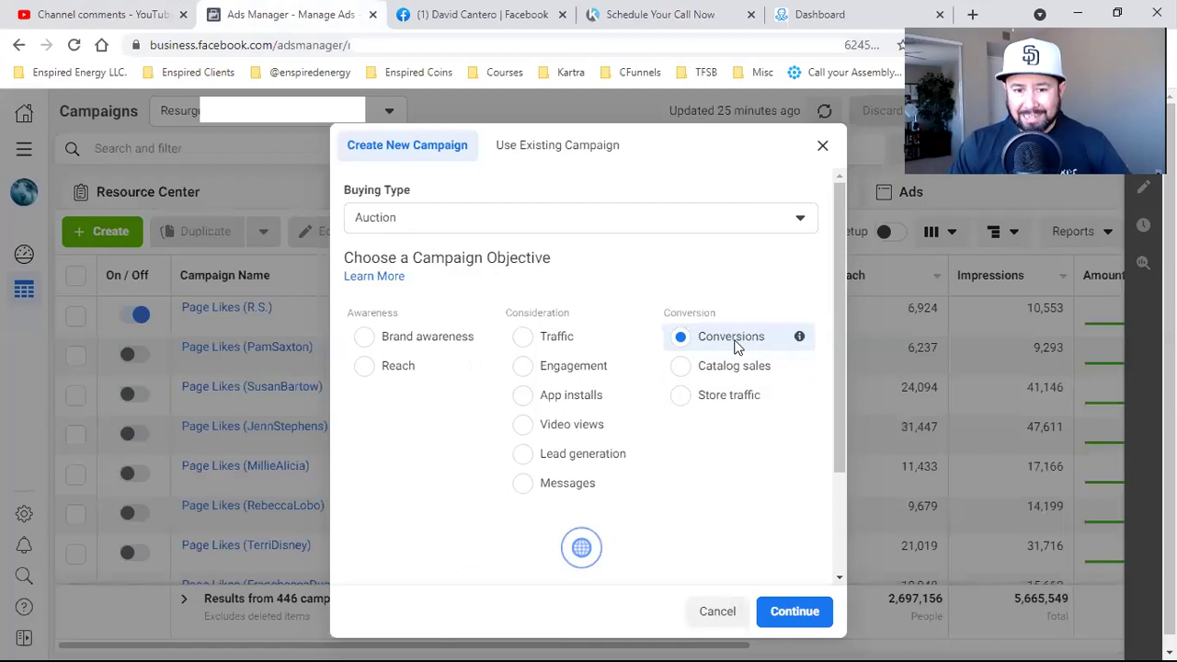
{"action": "left_click", "coordinate": [74, 13]}
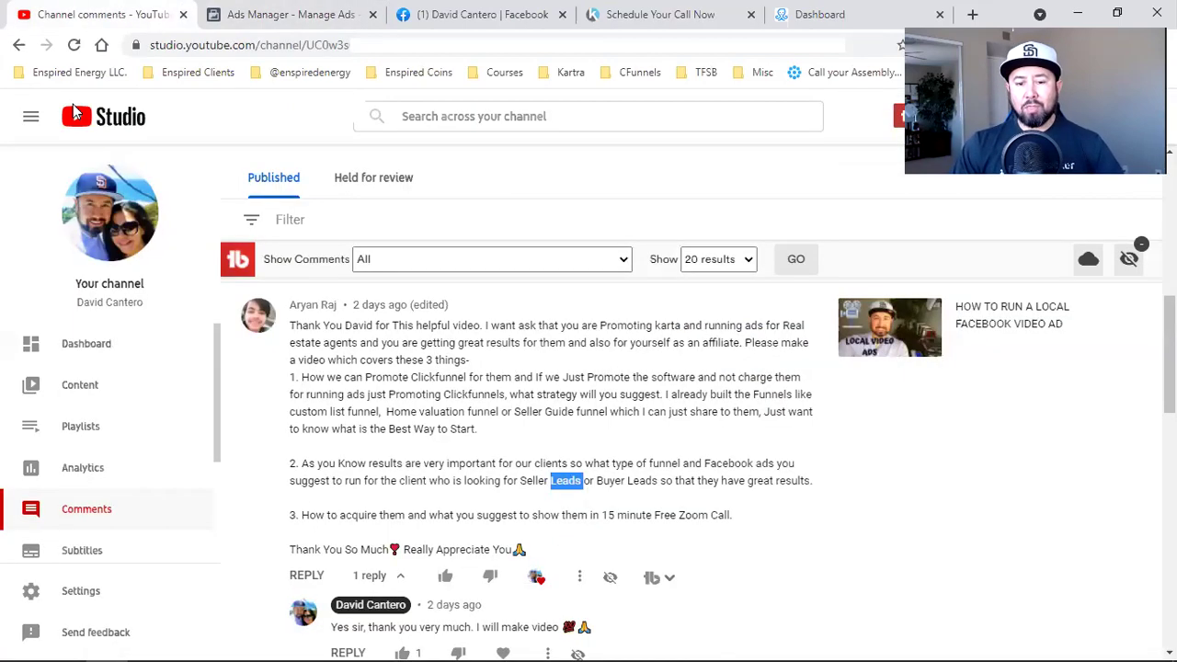
Clear the comment highlight and cycle through Ads Manager and Kartra's thank-you page to ManyChat's dashboard.
{"action": "left_click", "coordinate": [596, 461]}
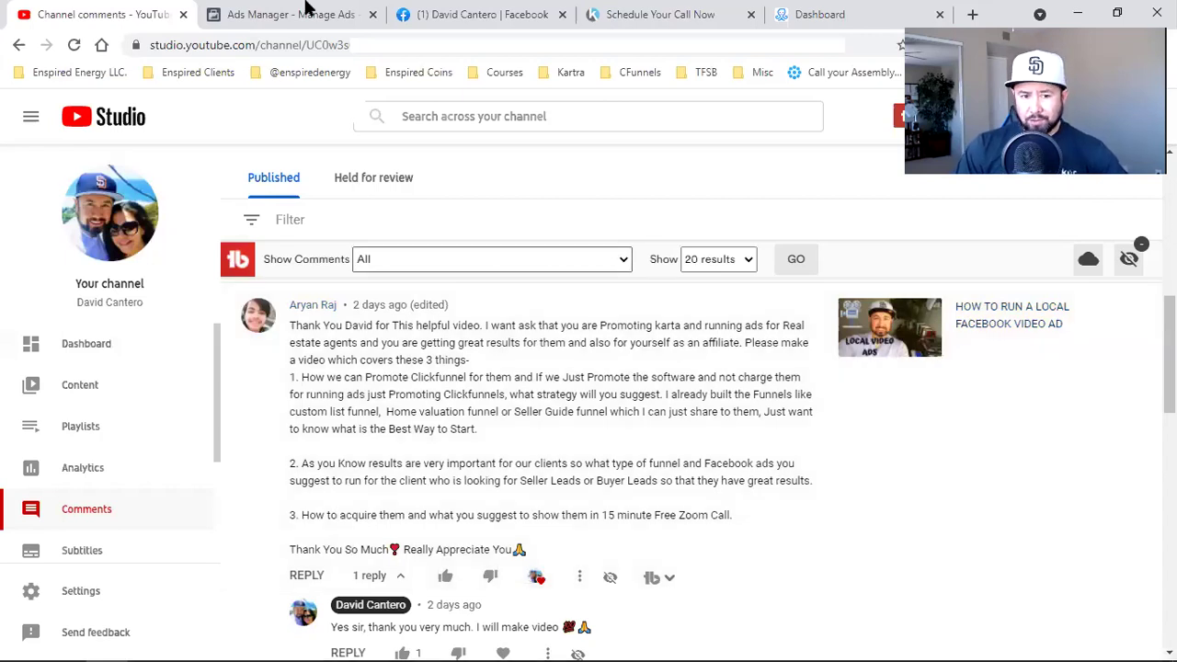
{"action": "key", "text": "ctrl+Tab"}
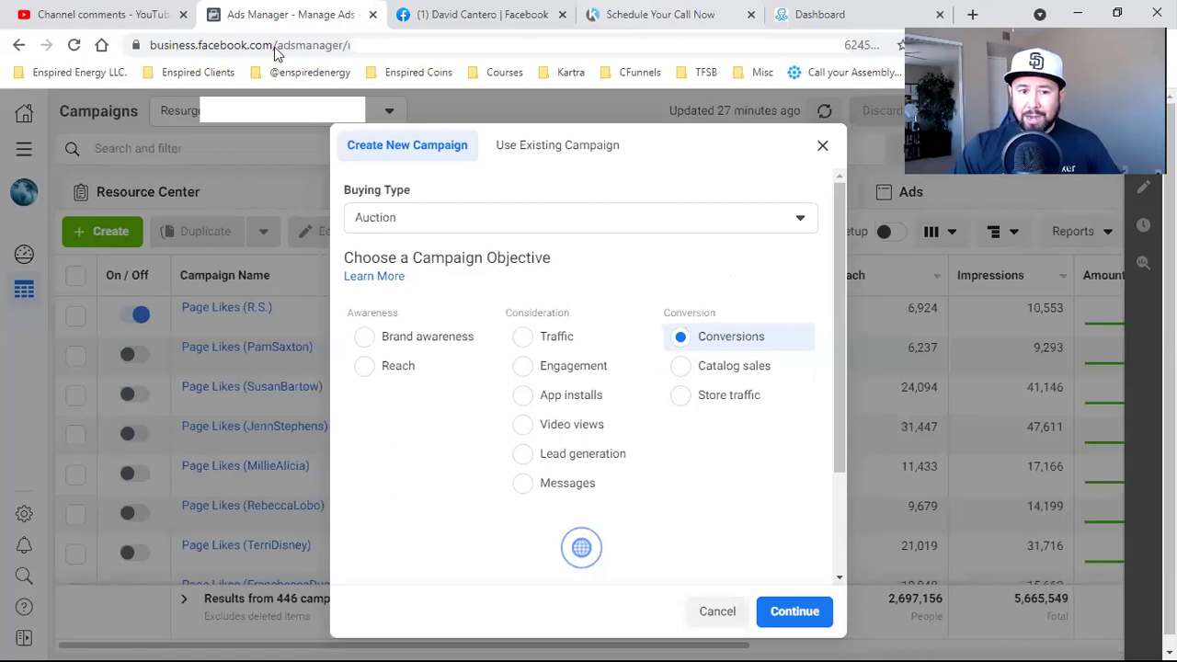
{"action": "key", "text": "ctrl+4"}
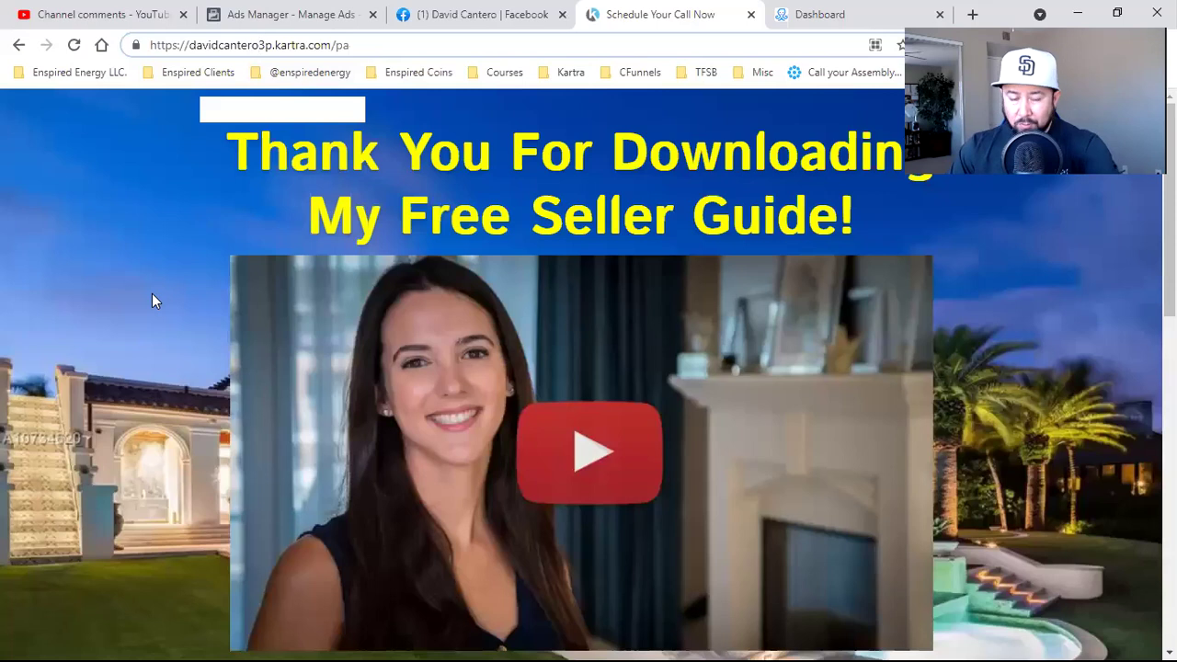
{"action": "left_click", "coordinate": [305, 52]}
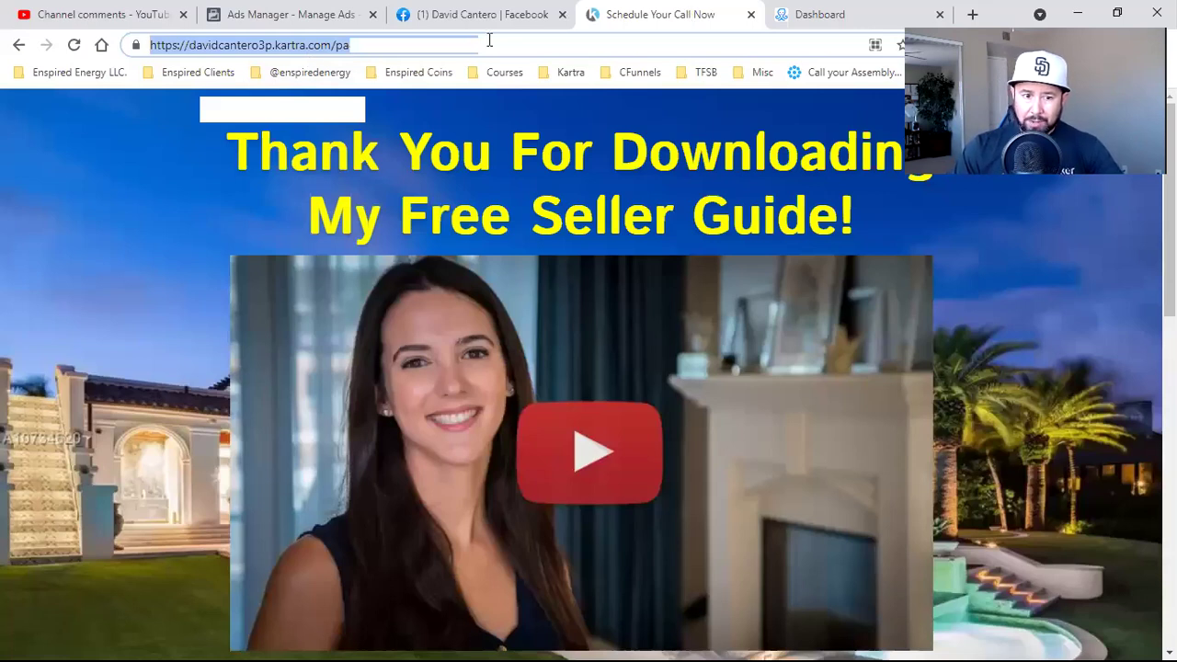
{"action": "key", "text": "ctrl+Tab"}
{"action": "left_click", "coordinate": [250, 71]}
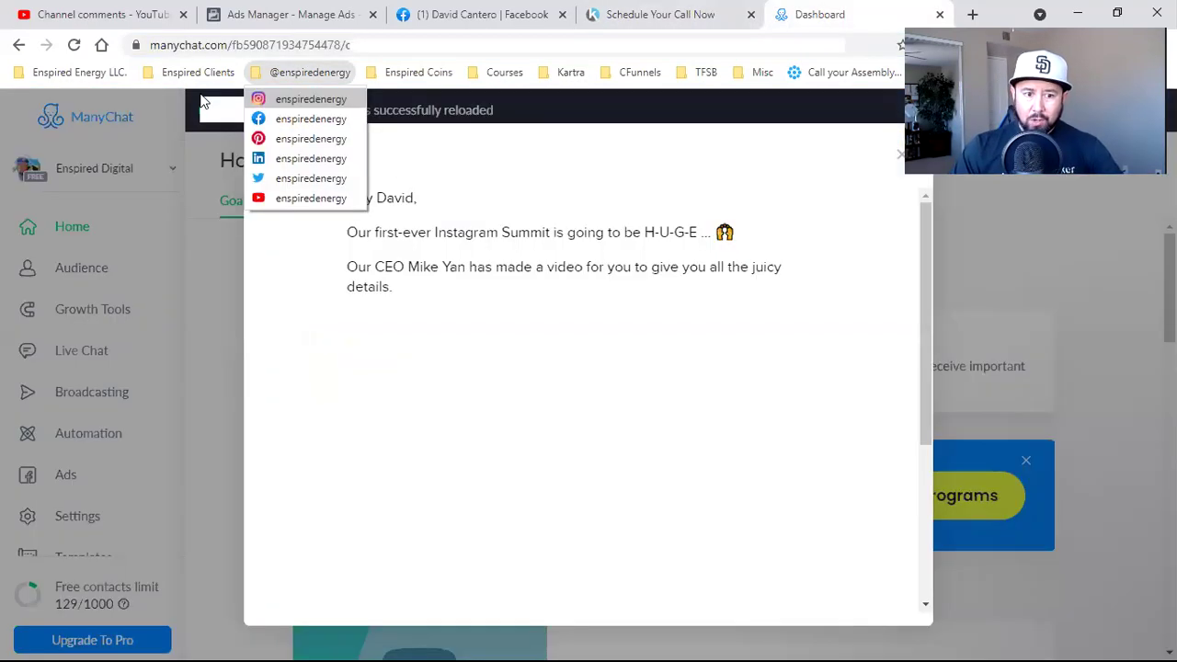
{"action": "key", "text": "Left"}
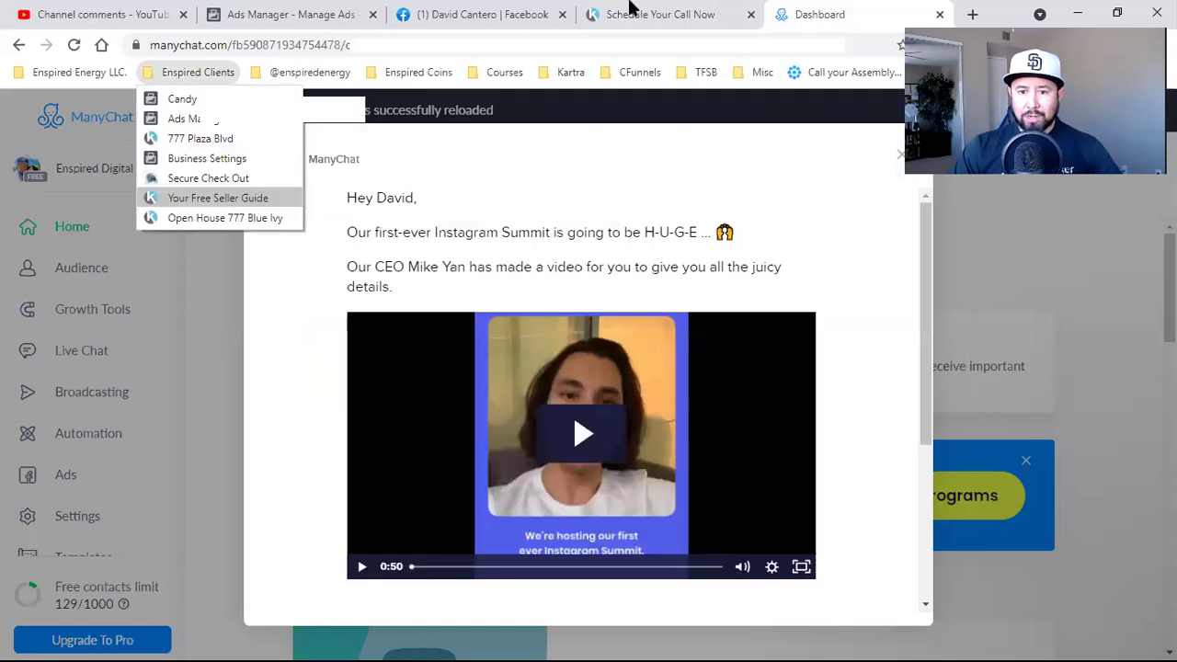
Open the 'Your Free Seller Guide' landing page, show its opt-in form, then view the thank-you page.
{"action": "left_click", "coordinate": [231, 205]}
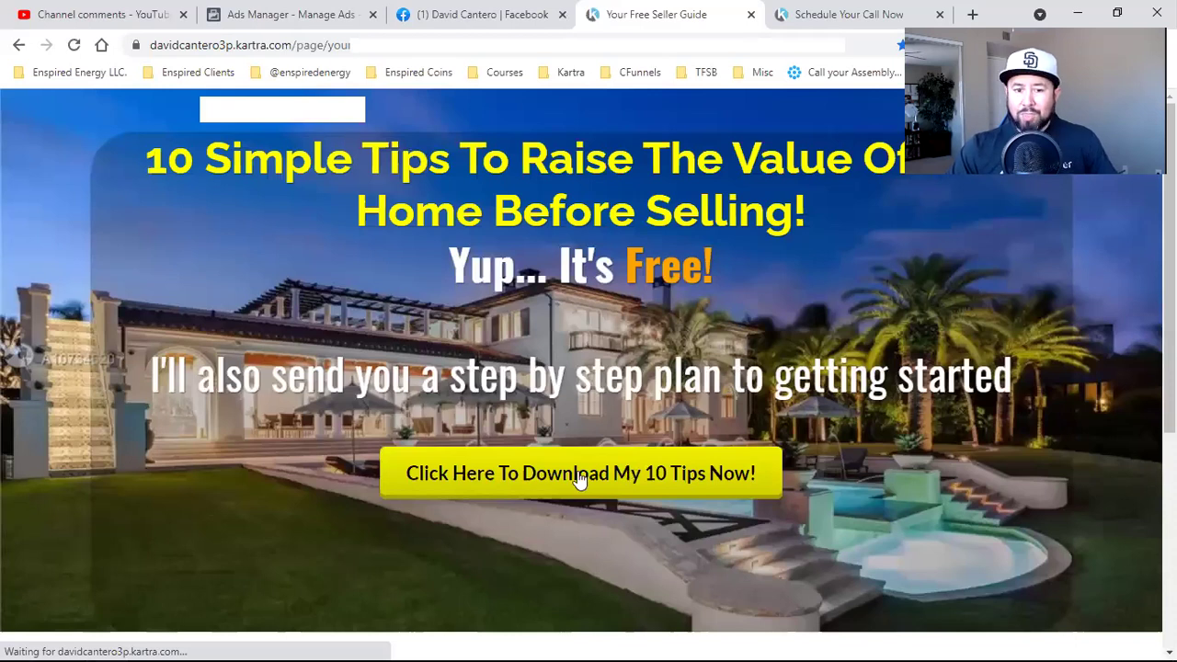
{"action": "left_click", "coordinate": [575, 476]}
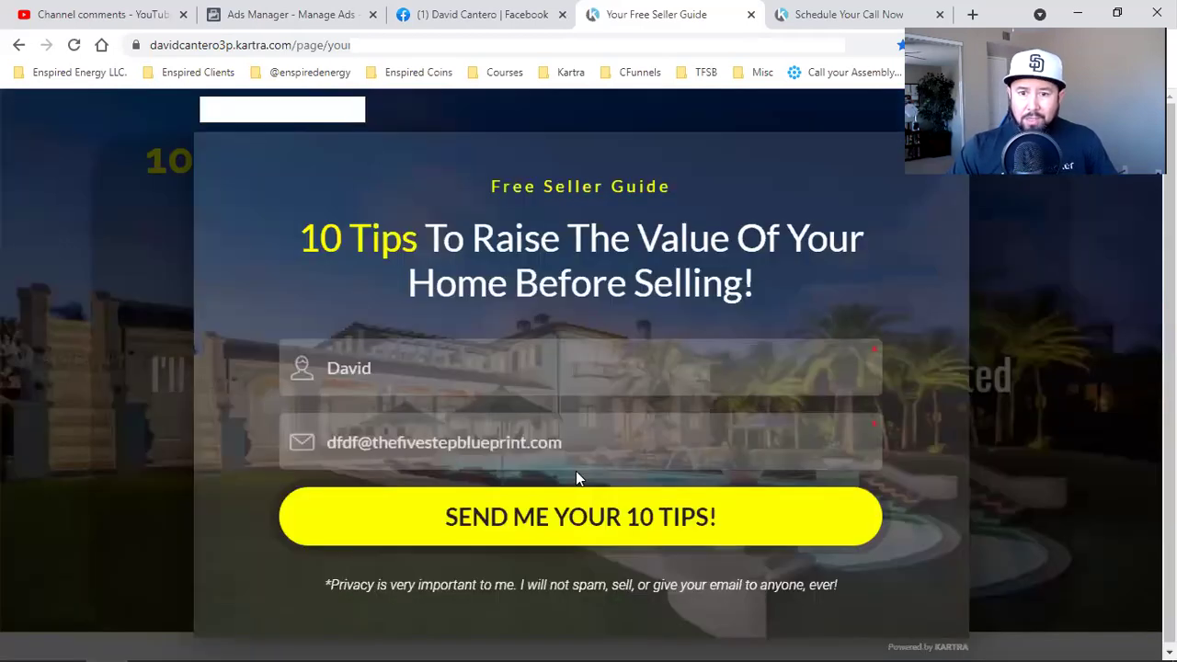
{"action": "left_click", "coordinate": [827, 11]}
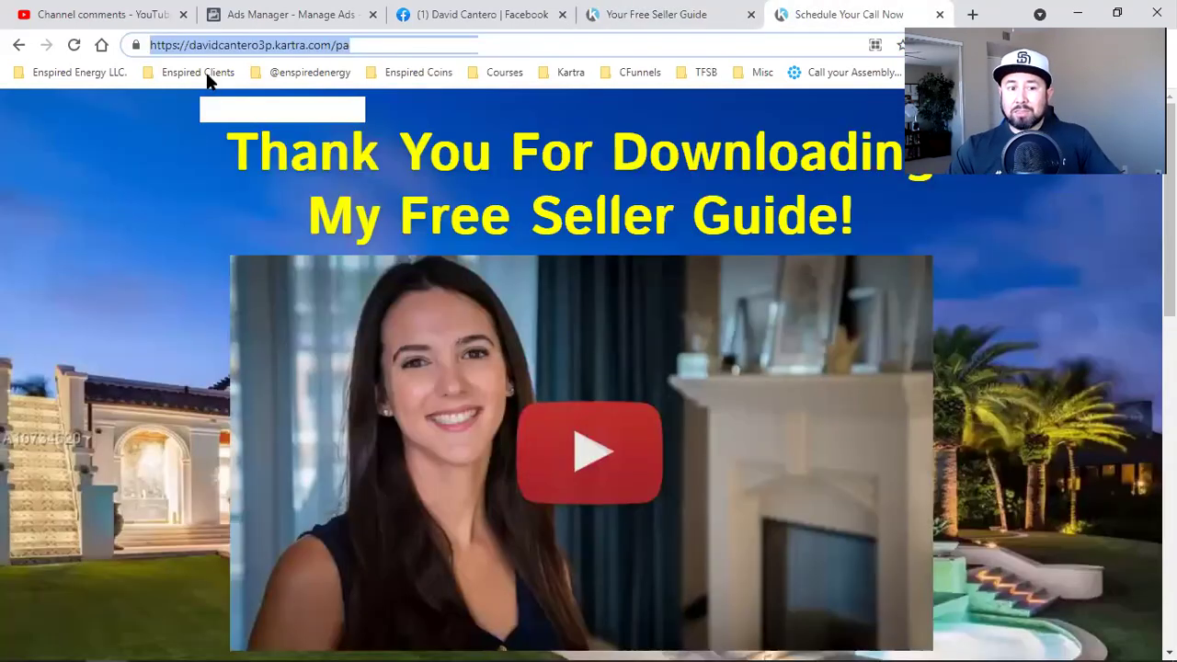
Select the thank-you page's full web address, then highlight the viewer's third question about 15 minute Free Zoom Calls.
{"action": "left_click", "coordinate": [236, 44]}
{"action": "triple_click", "coordinate": [236, 44]}
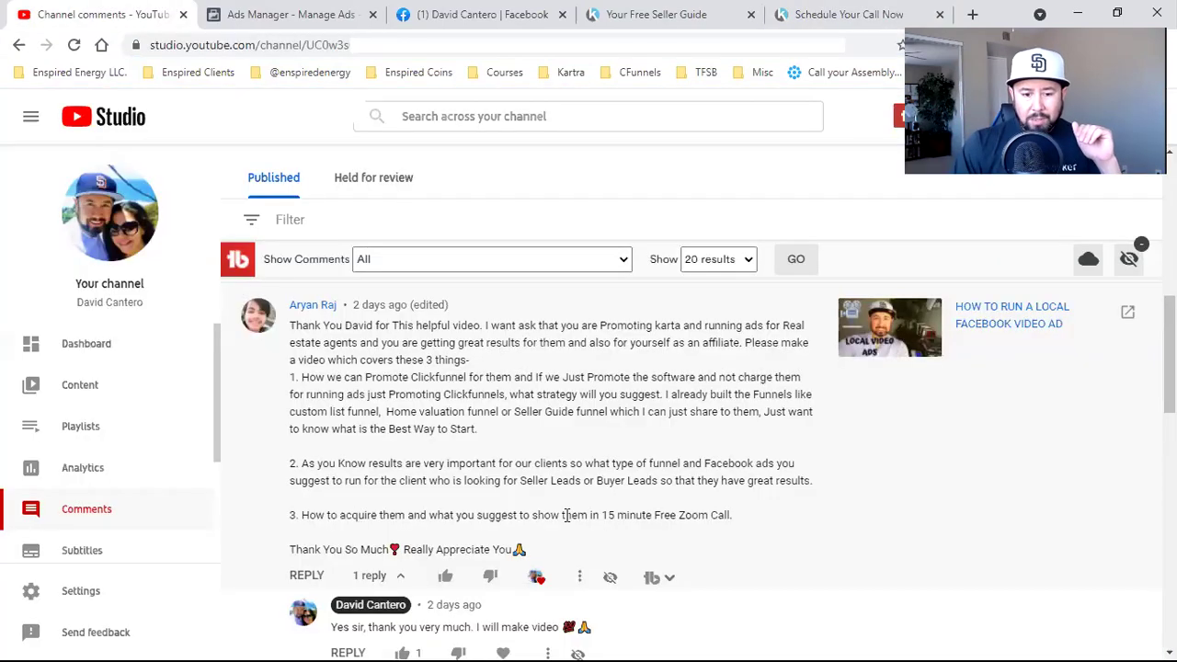
{"action": "left_click_drag", "start_coordinate": [315, 515], "coordinate": [564, 514]}
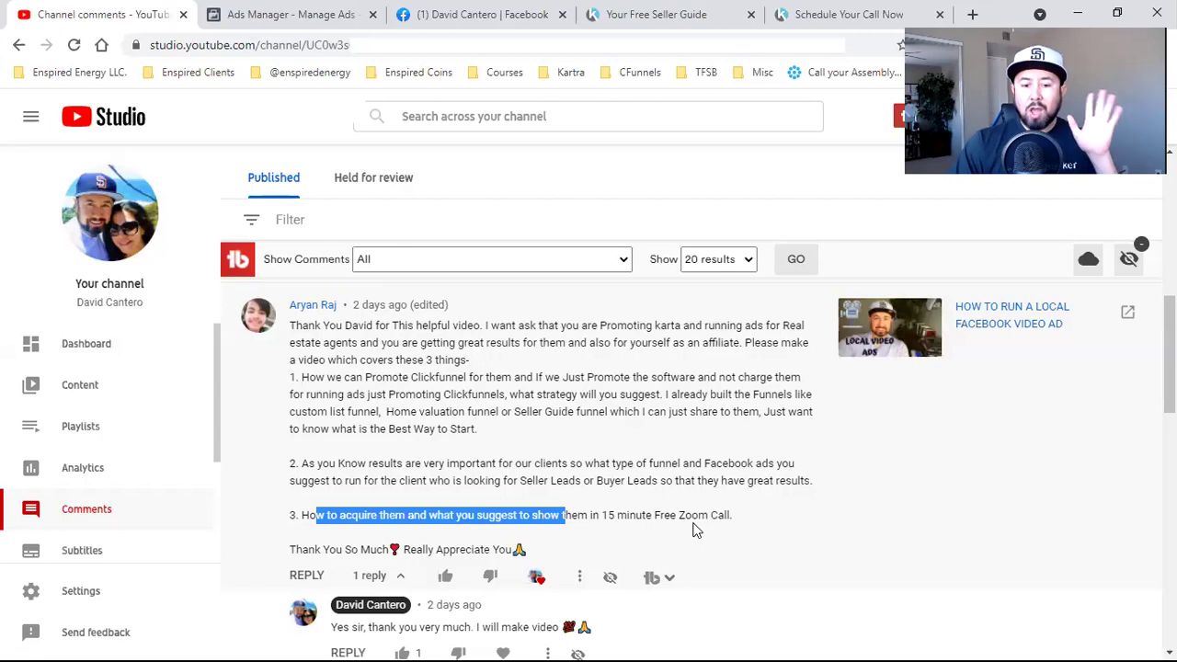
{"action": "left_click", "coordinate": [656, 531]}
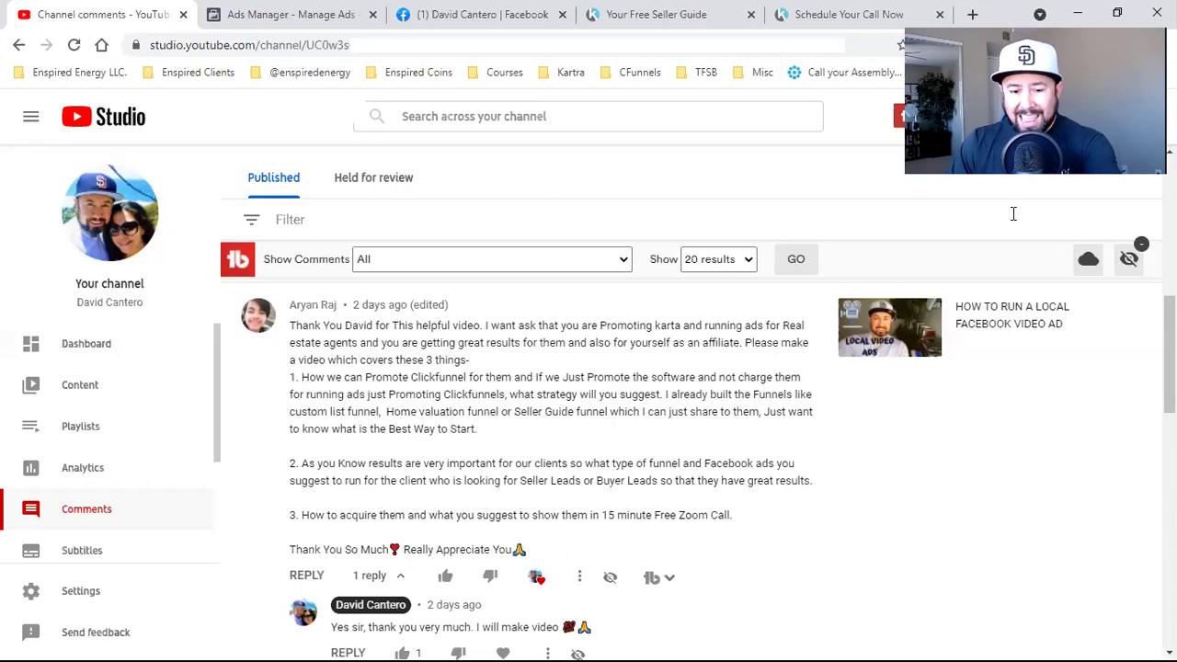
{"action": "triple_click", "coordinate": [521, 518]}
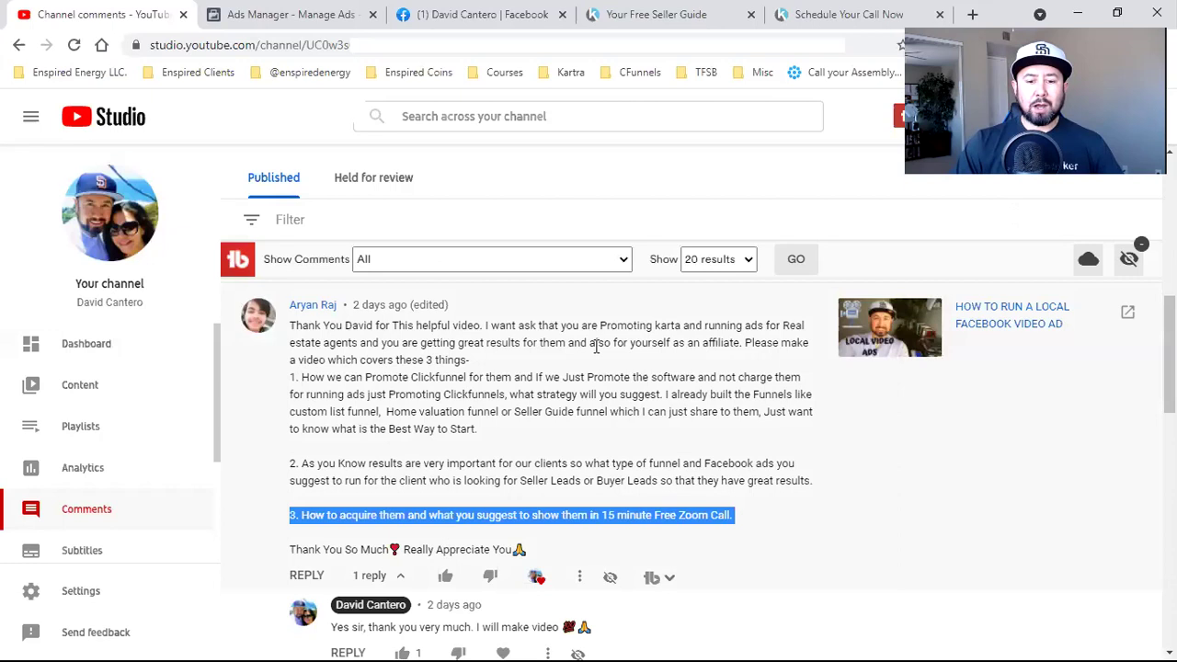
{"action": "left_click", "coordinate": [610, 393]}
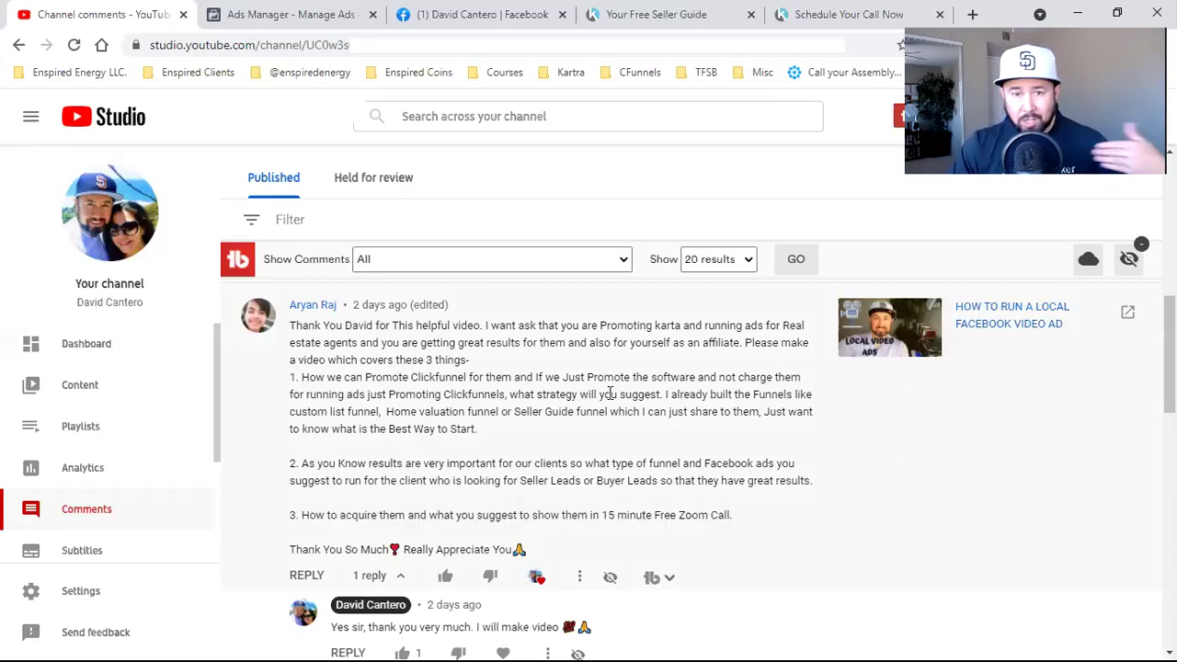